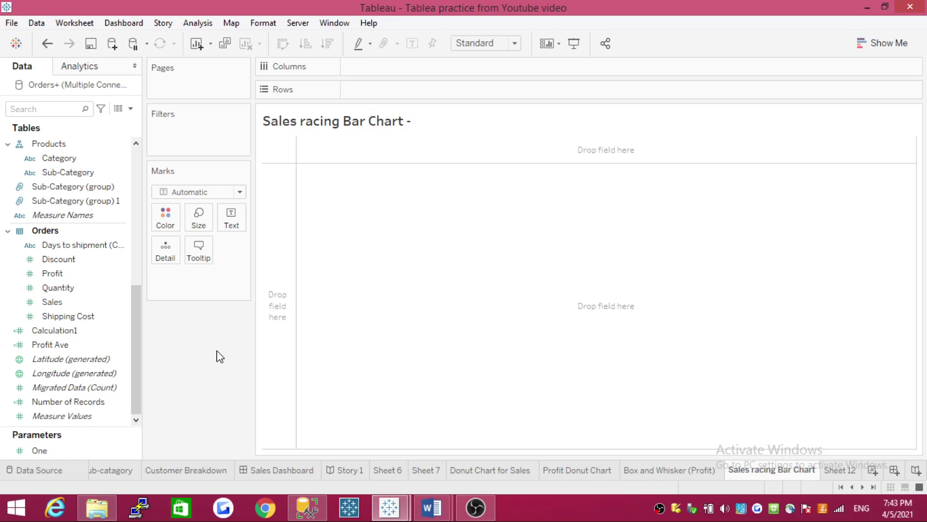
# Plot summed Sales as one horizontal bar coloured by Category (Furniture, Office Supplies, Technology).
pyautogui.moveTo(53, 301); pyautogui.dragTo(386, 92)
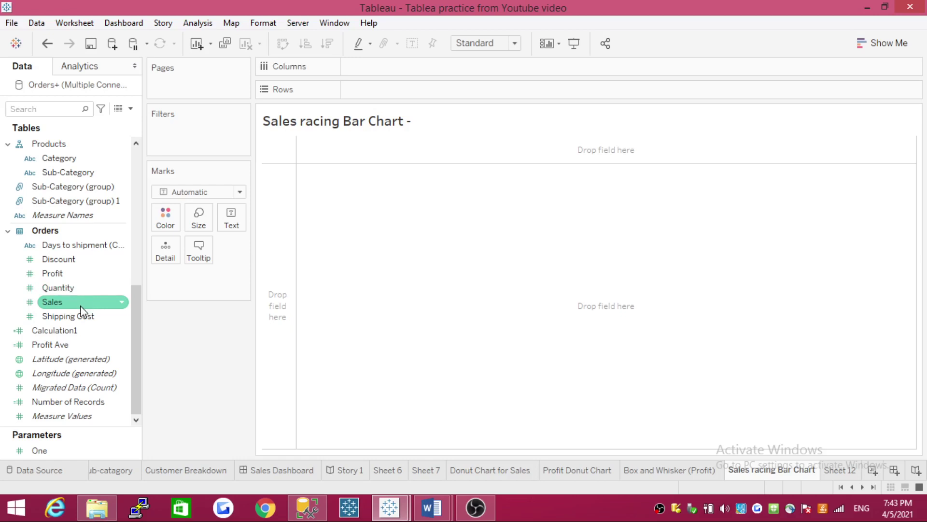
pyautogui.click(47, 315)
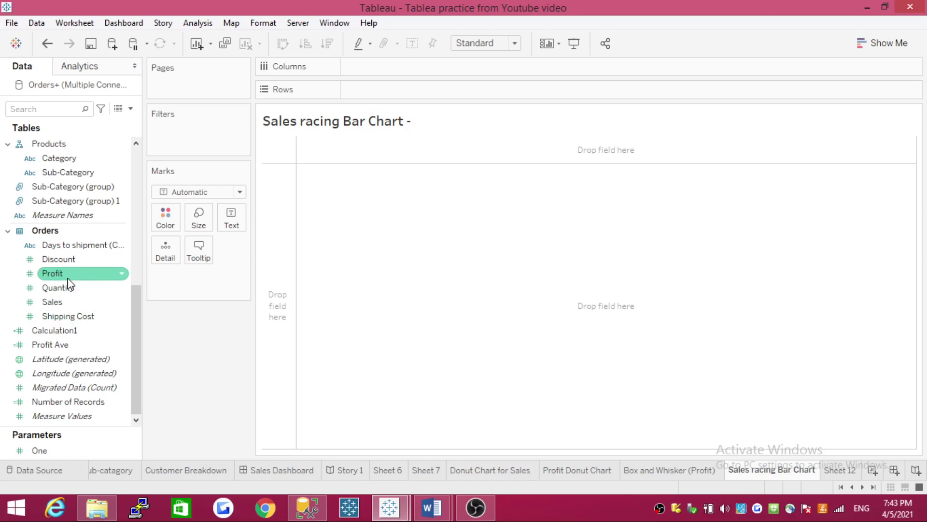
pyautogui.moveTo(71, 305); pyautogui.dragTo(386, 67)
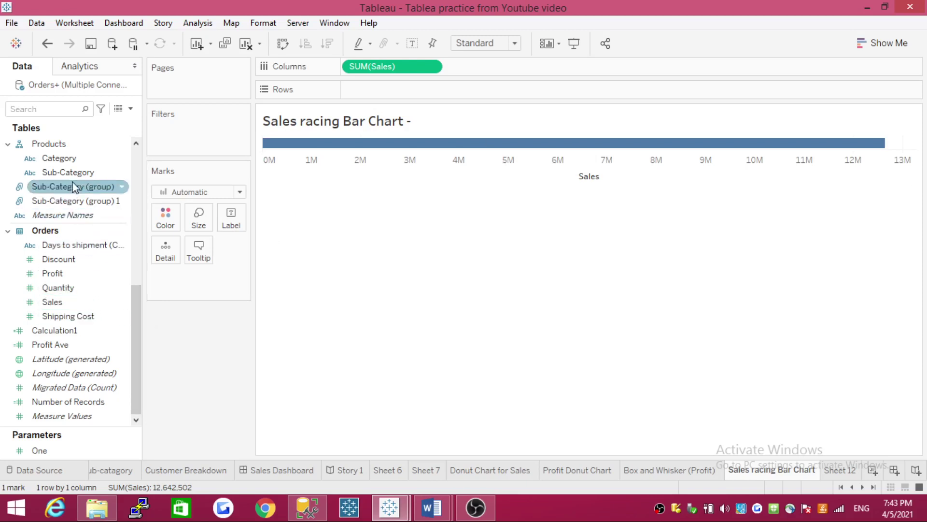
pyautogui.moveTo(69, 167); pyautogui.dragTo(165, 218)
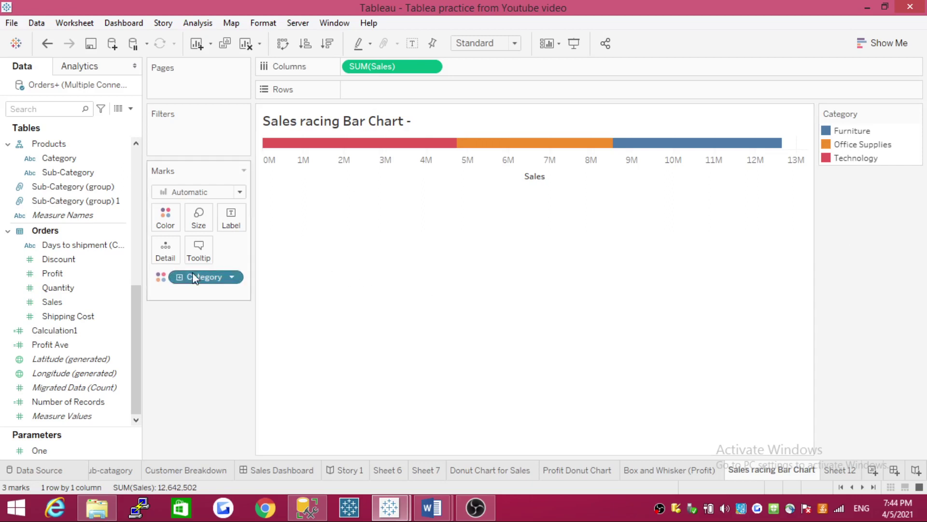
# Replace Category colouring with Sub-Category and label the bar segments with Sub-Category names.
pyautogui.moveTo(192, 275); pyautogui.dragTo(161, 316)
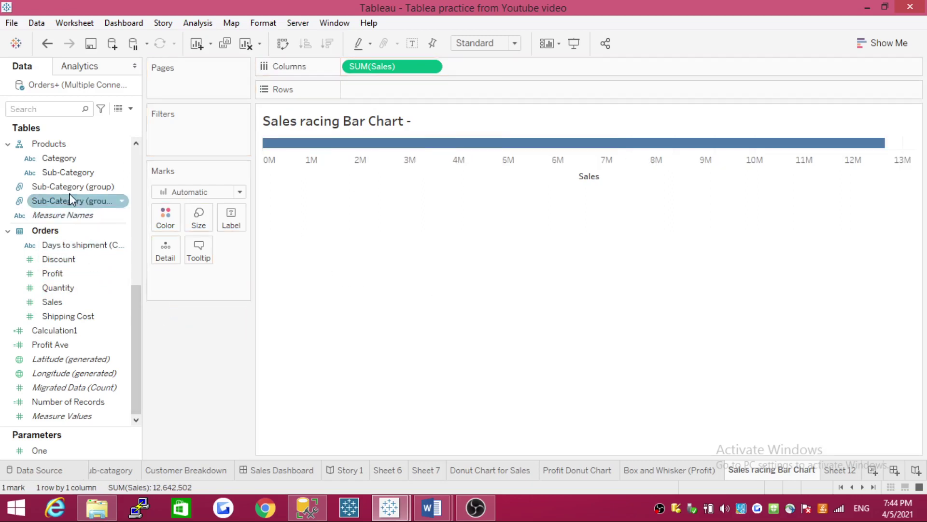
pyautogui.click(67, 176)
pyautogui.moveTo(67, 177); pyautogui.dragTo(161, 217)
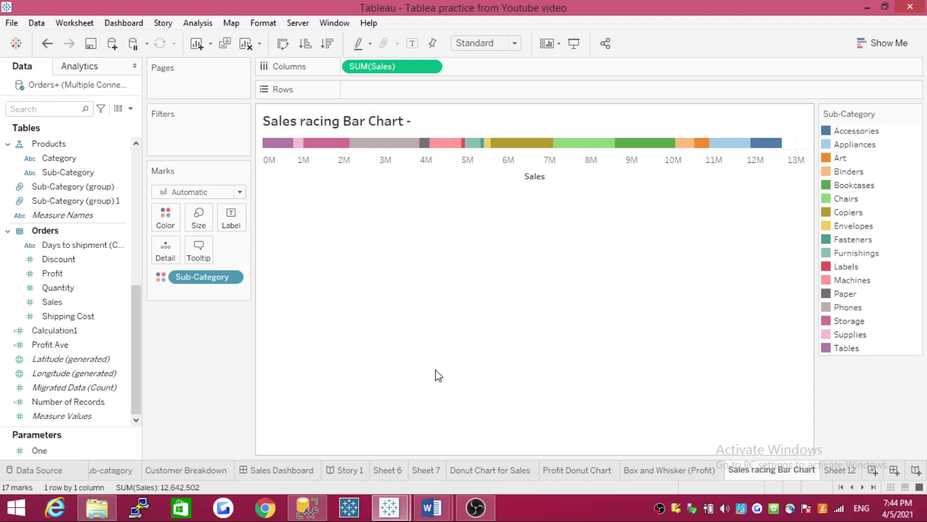
pyautogui.click(67, 174)
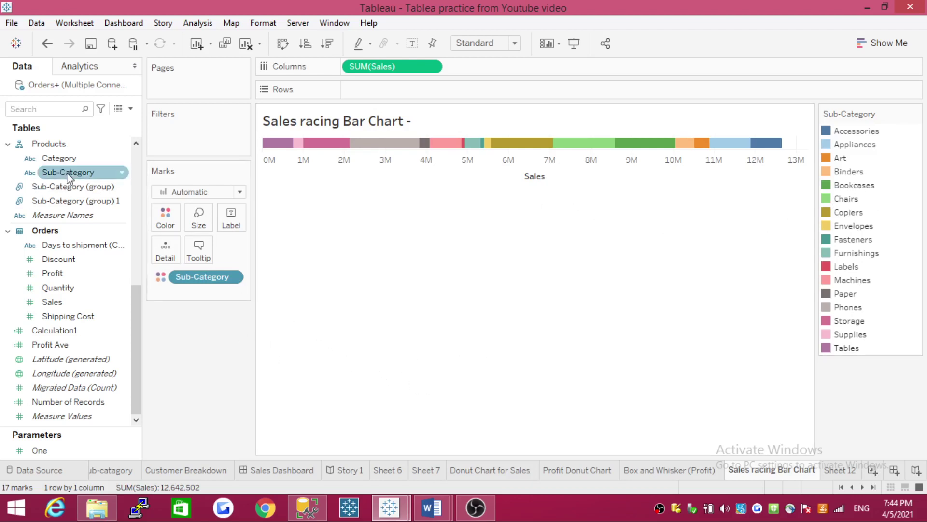
pyautogui.moveTo(68, 174); pyautogui.dragTo(230, 219)
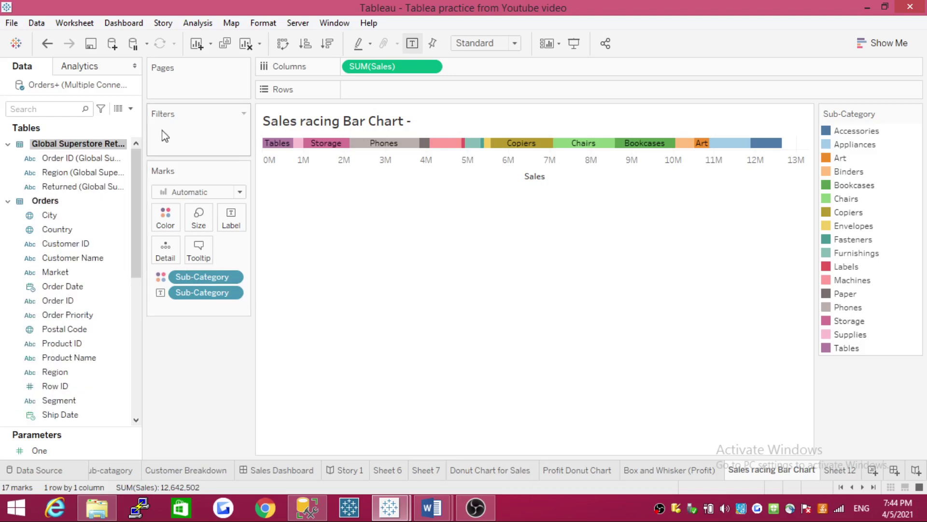
# Create a new calculated field named 'Our Rank'.
pyautogui.click(133, 111)
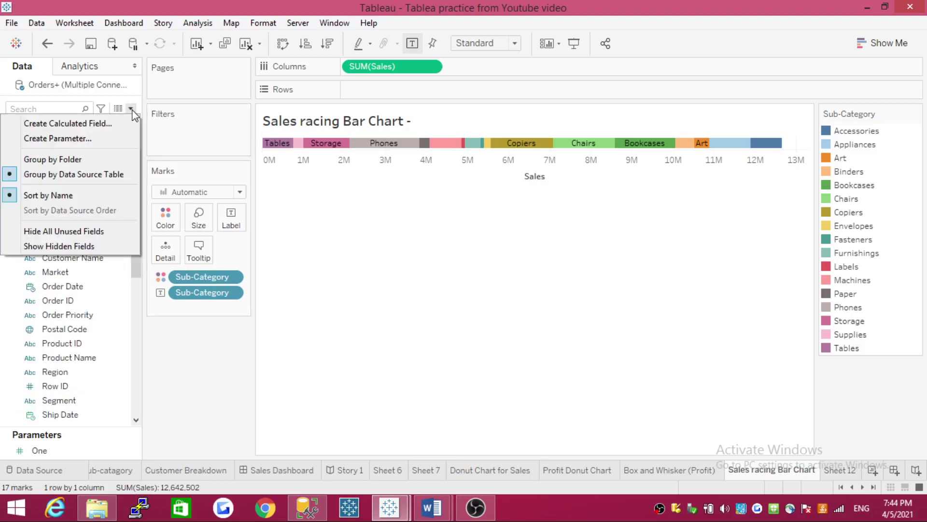
pyautogui.click(109, 125)
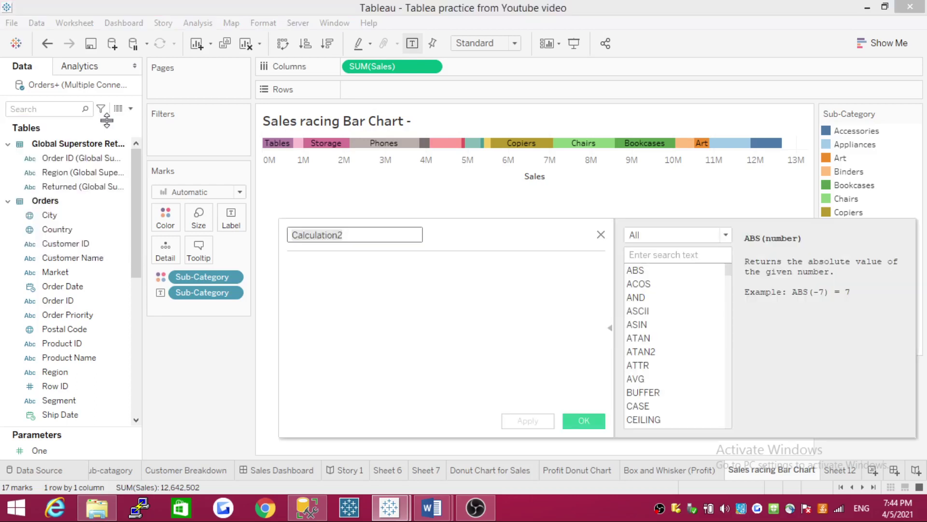
pyautogui.write('O')
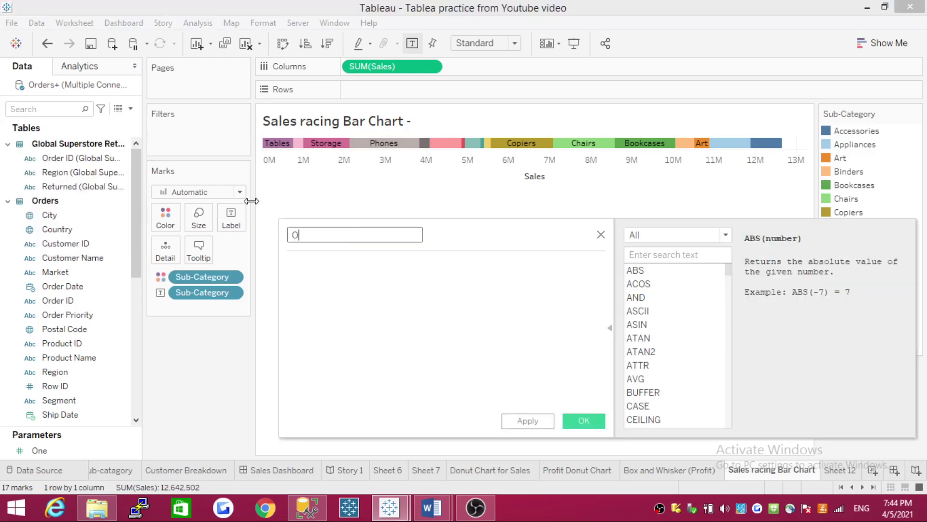
pyautogui.write('ur Ra')
pyautogui.write('nk')
pyautogui.click(319, 262)
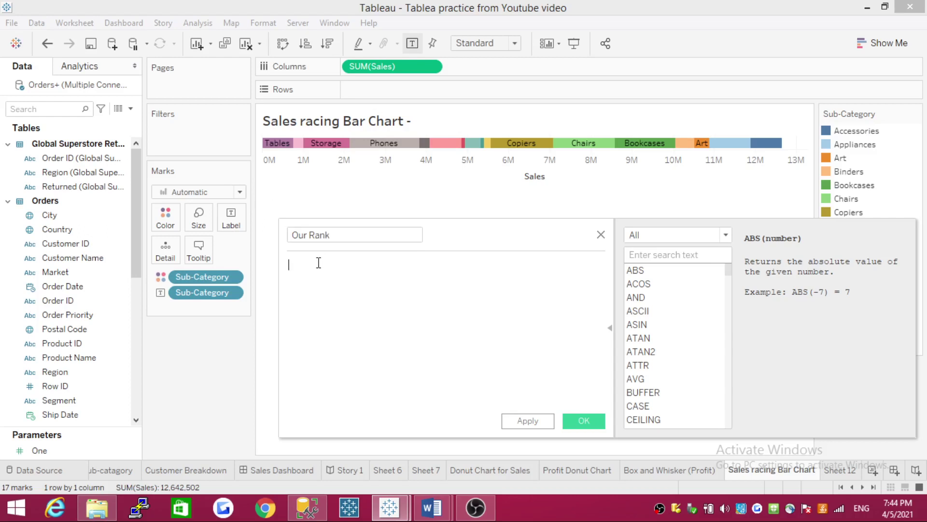
# Start the formula with RANK_UNIQUE and a nested SUM function.
pyautogui.write('r')
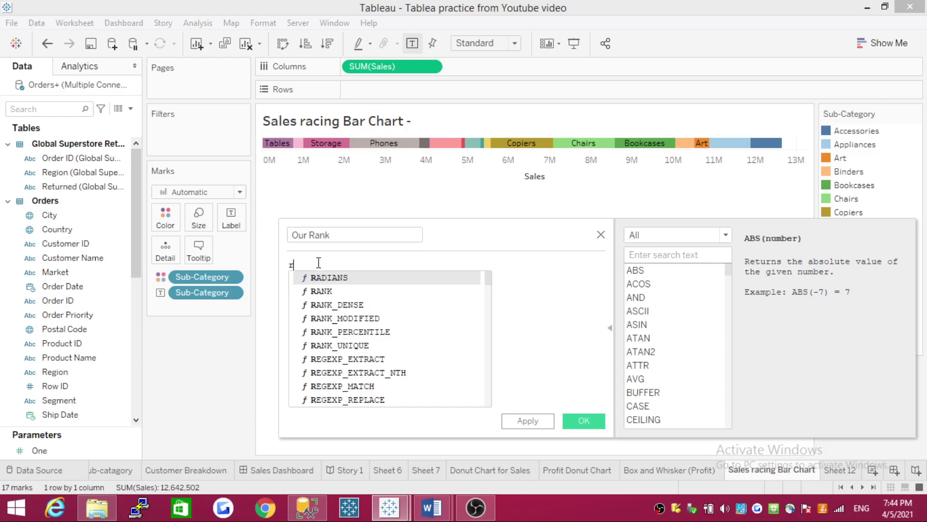
pyautogui.write('ank')
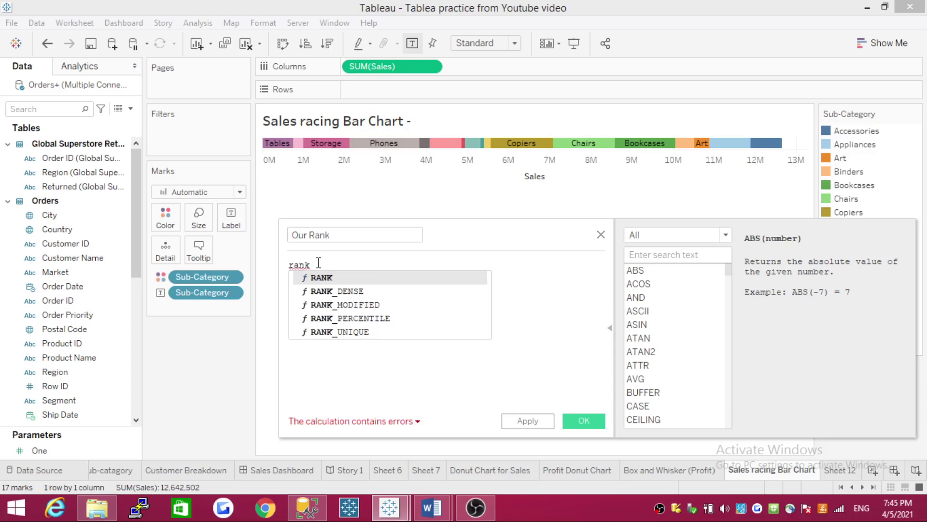
pyautogui.press('Down')
pyautogui.press('Down')
pyautogui.press('Down')
pyautogui.press('Down')
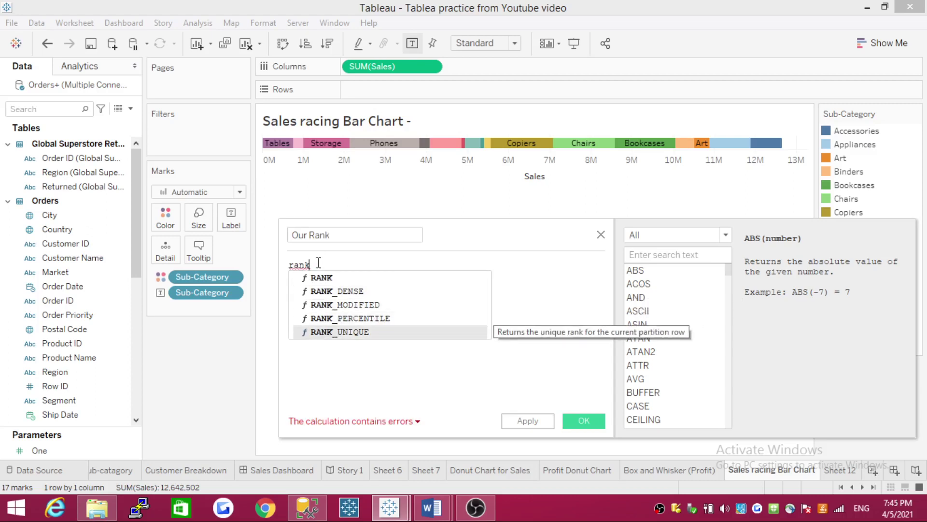
pyautogui.press('Return')
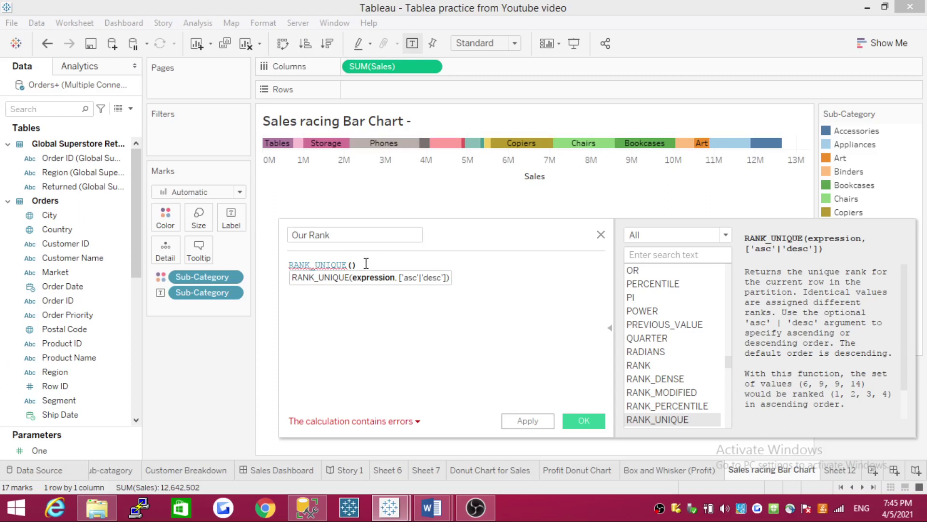
pyautogui.write('su')
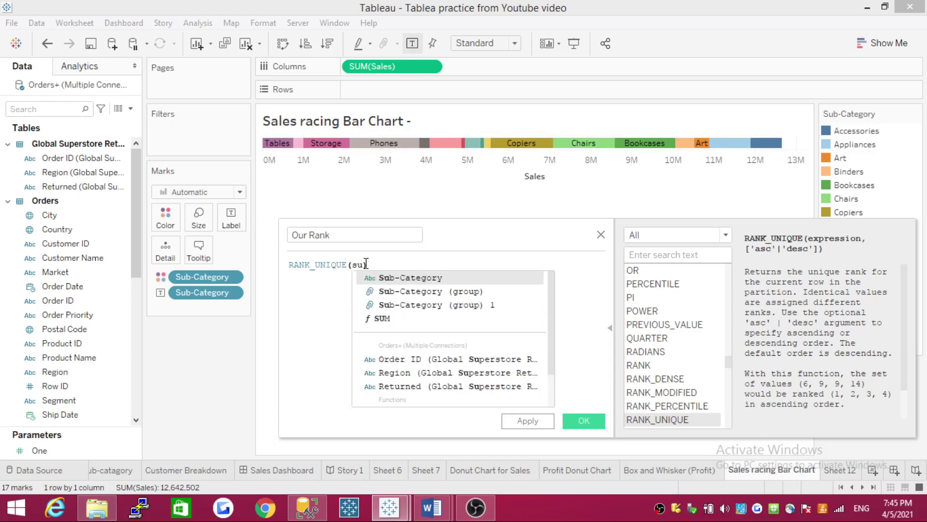
pyautogui.write('m')
pyautogui.press('Return')
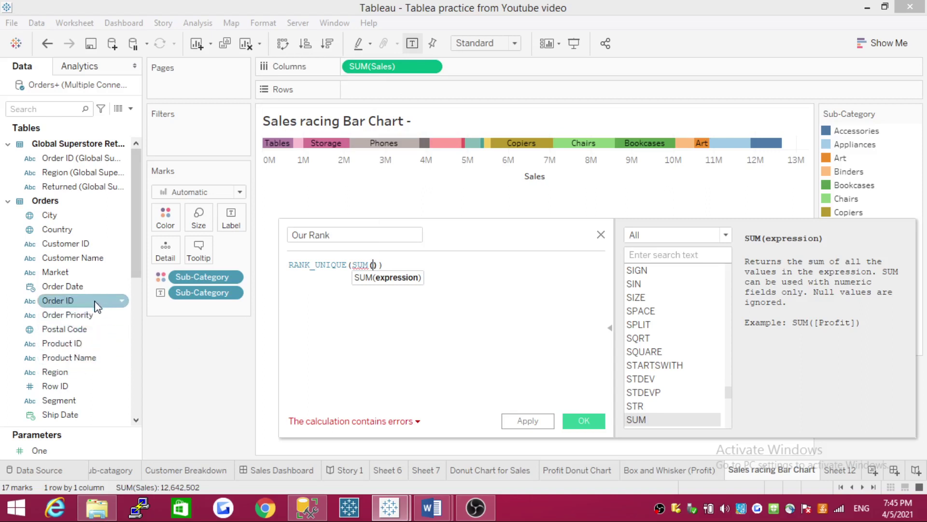
# Complete the formula as RANK_UNIQUE(SUM([Sales])) by inserting the Sales field.
pyautogui.scroll(-2, 99, 338)
pyautogui.scroll(-3, 100, 346)
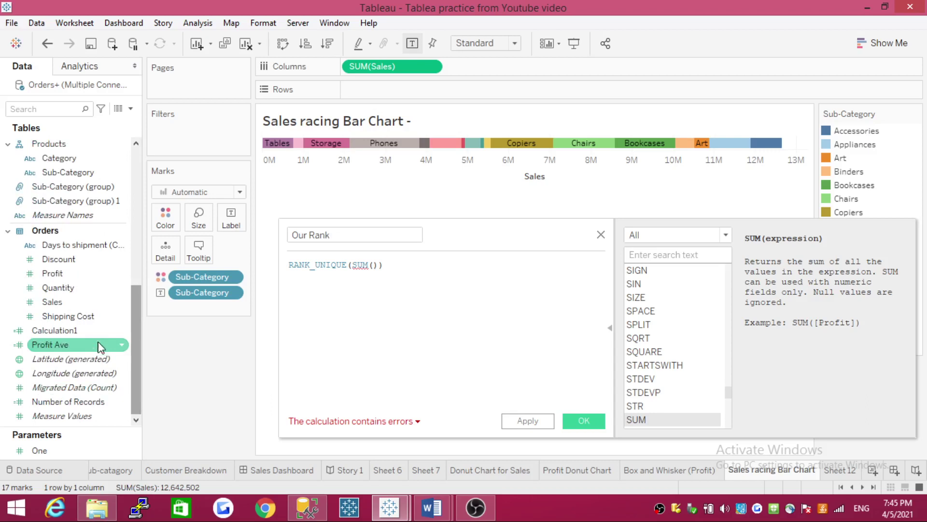
pyautogui.moveTo(111, 301); pyautogui.dragTo(376, 279)
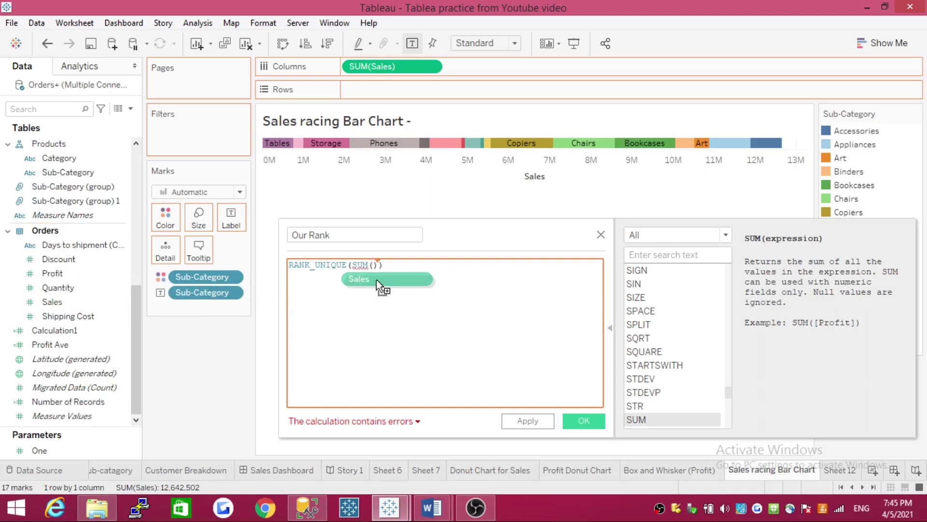
pyautogui.moveTo(376, 279); pyautogui.dragTo(373, 283)
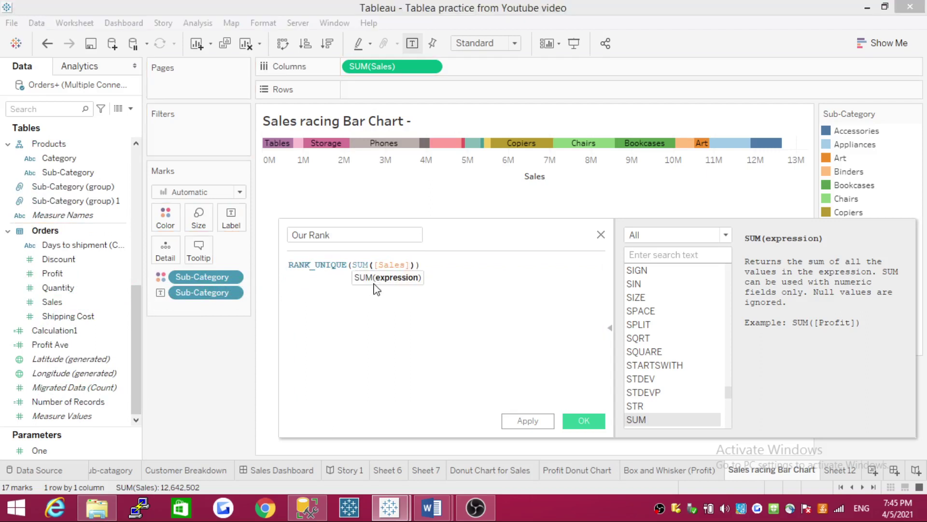
pyautogui.press('BackSpace')
pyautogui.press('BackSpace')
pyautogui.press('BackSpace')
pyautogui.press('BackSpace')
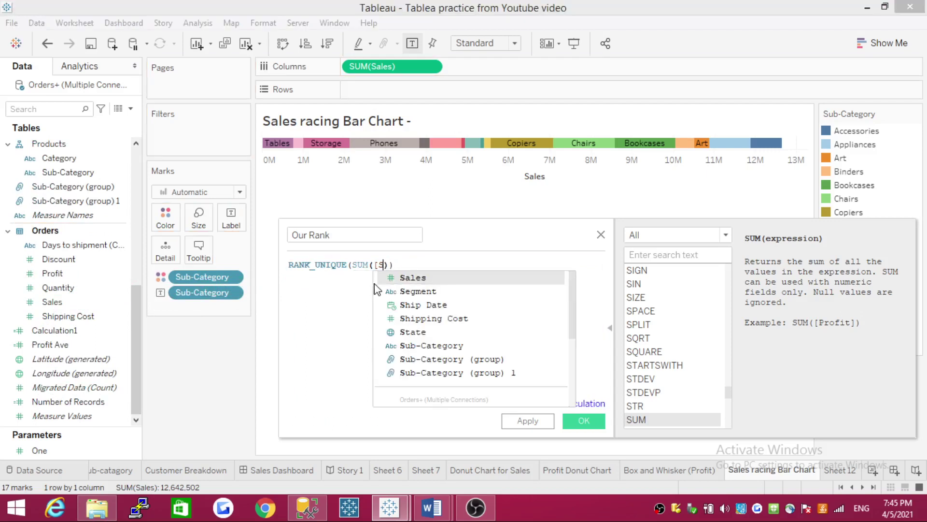
pyautogui.press('BackSpace')
pyautogui.write('su')
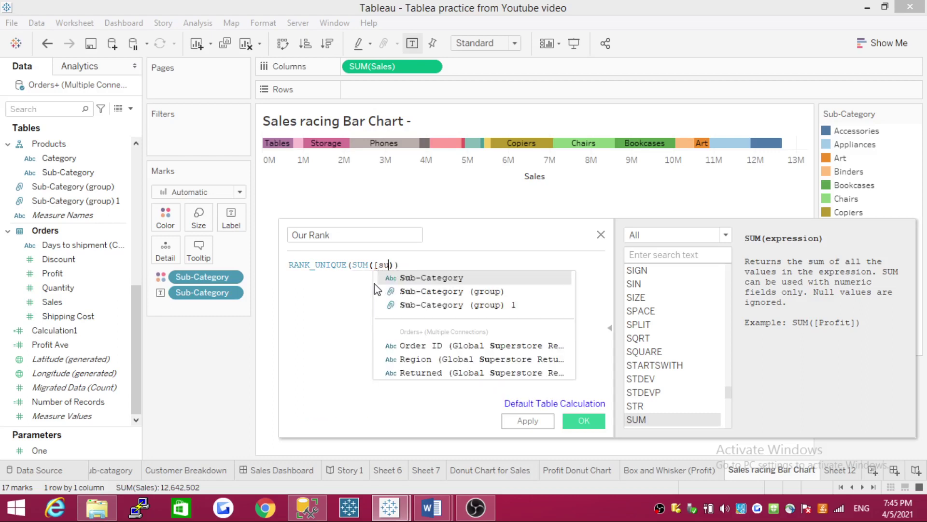
pyautogui.write('m')
pyautogui.press('BackSpace')
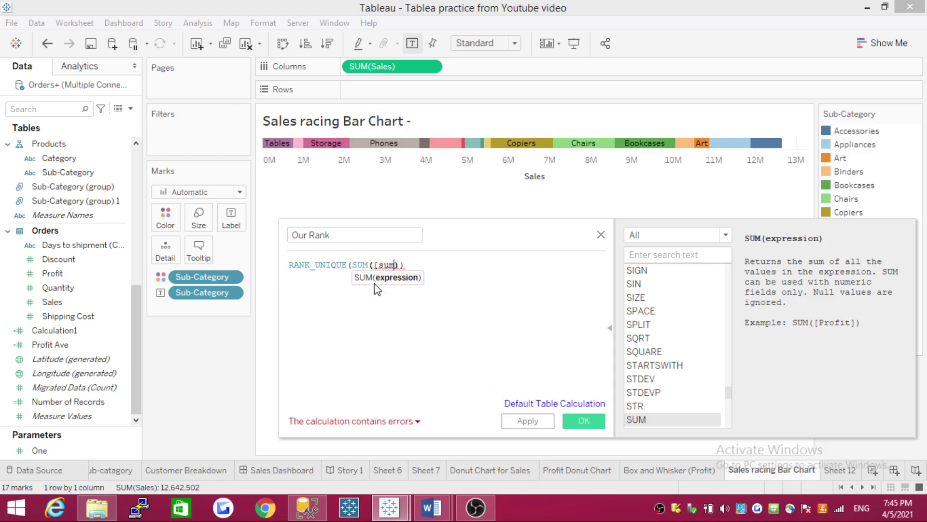
pyautogui.press('BackSpace')
pyautogui.write('a')
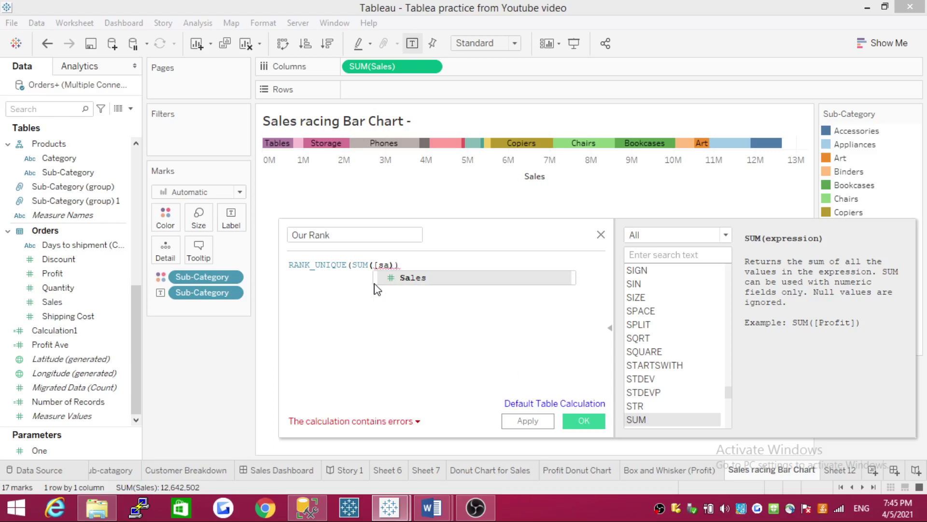
pyautogui.press('Return')
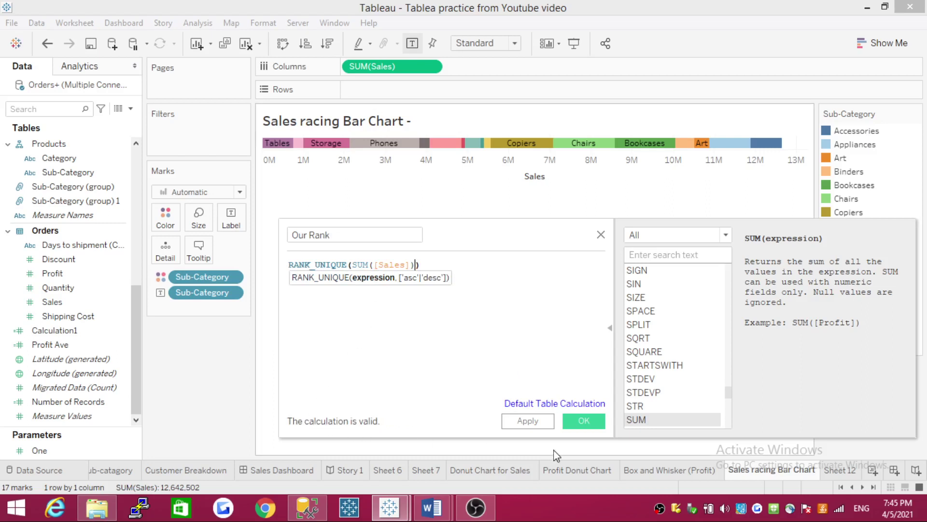
# Save Our Rank, put it on Rows computed by Sub-Category, and make it discrete.
pyautogui.click(584, 421)
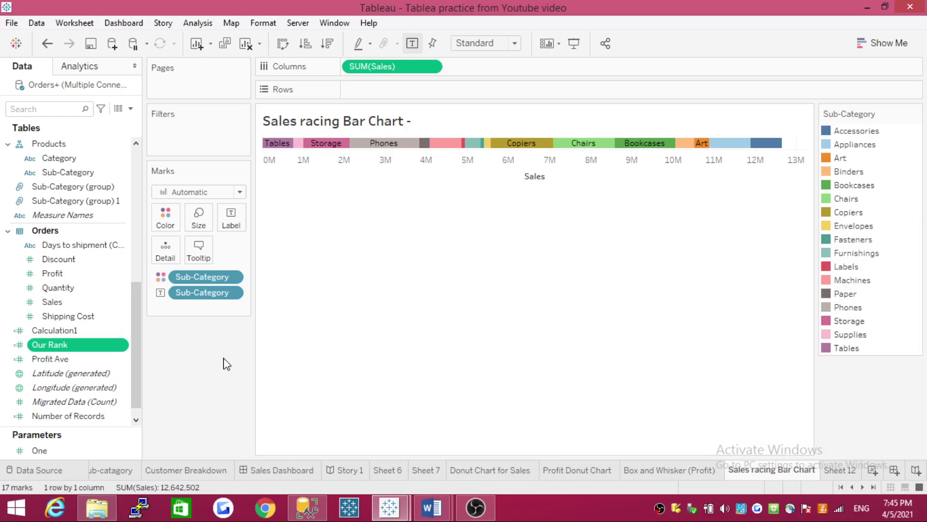
pyautogui.moveTo(73, 345)
pyautogui.moveTo(75, 350); pyautogui.dragTo(404, 92)
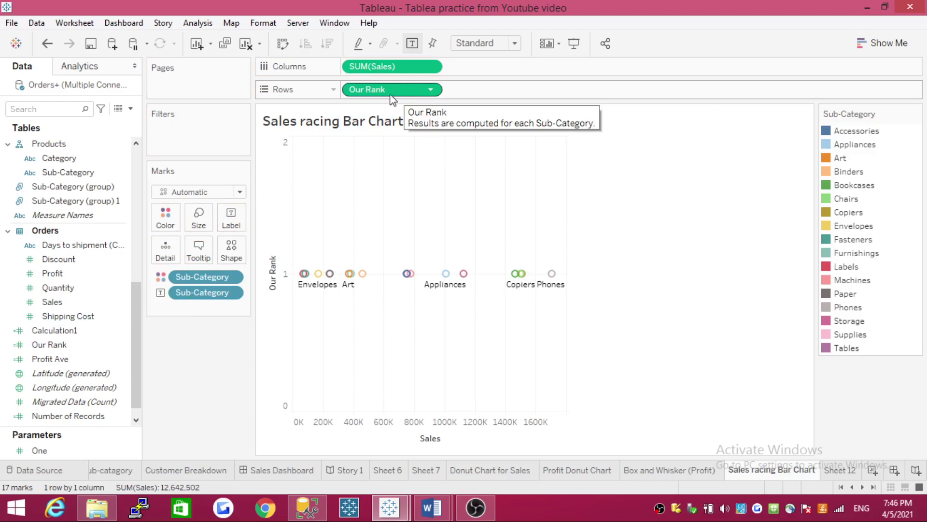
pyautogui.click(431, 90)
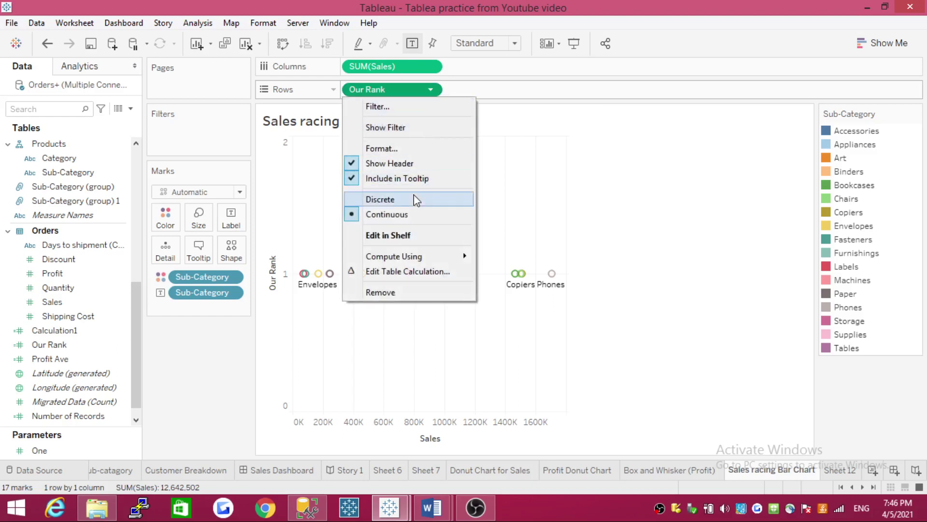
pyautogui.moveTo(406, 256)
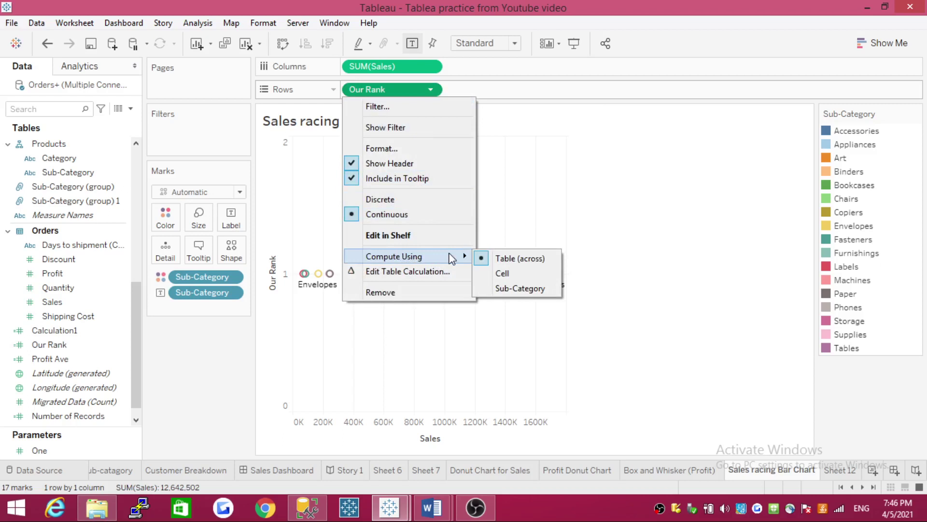
pyautogui.click(535, 289)
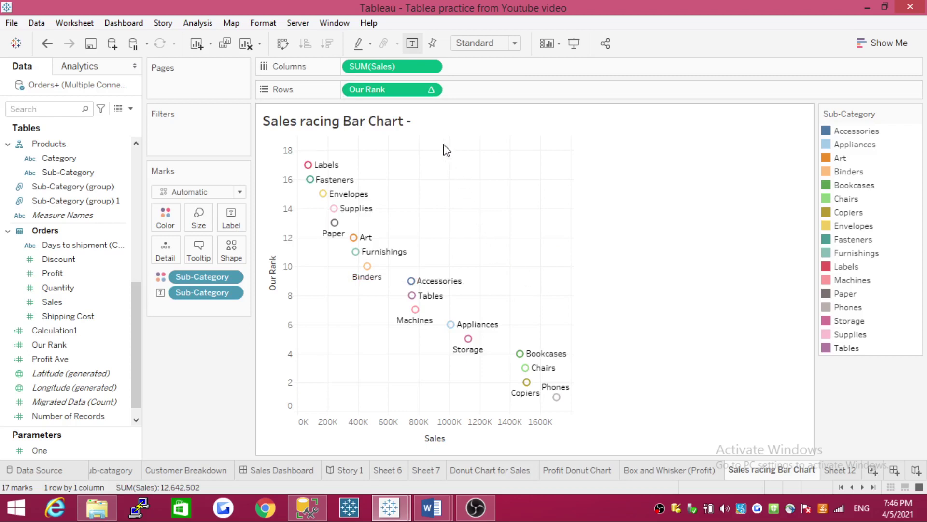
pyautogui.click(431, 91)
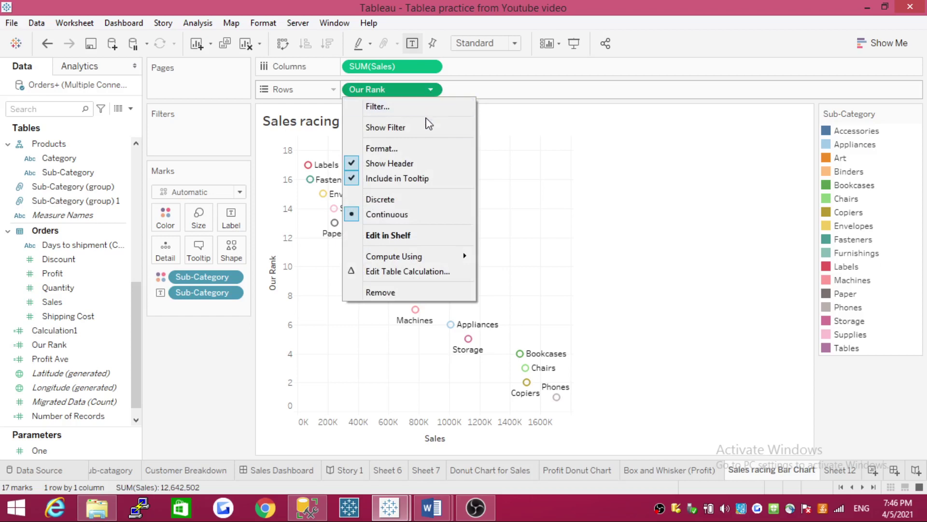
pyautogui.click(407, 199)
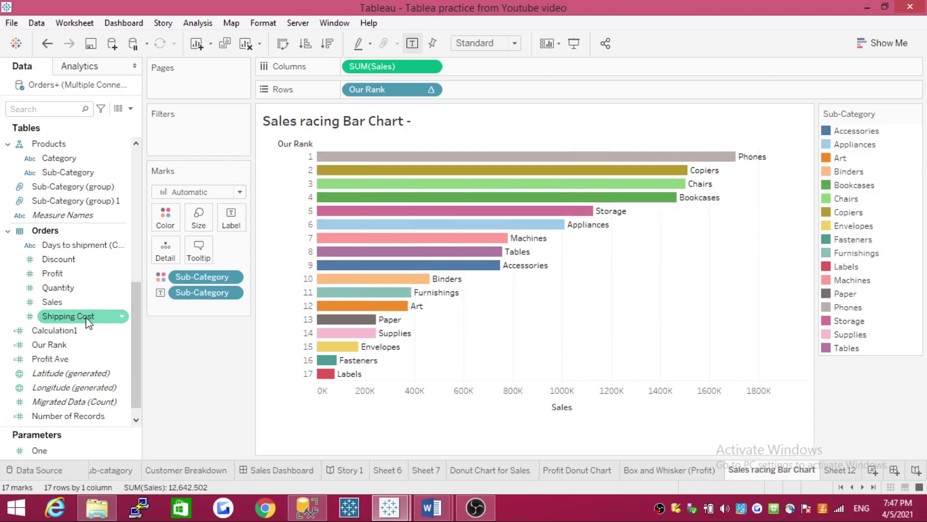
# Add SUM(Sales) to the bar labels alongside the sub-category names.
pyautogui.moveTo(63, 305); pyautogui.dragTo(233, 219)
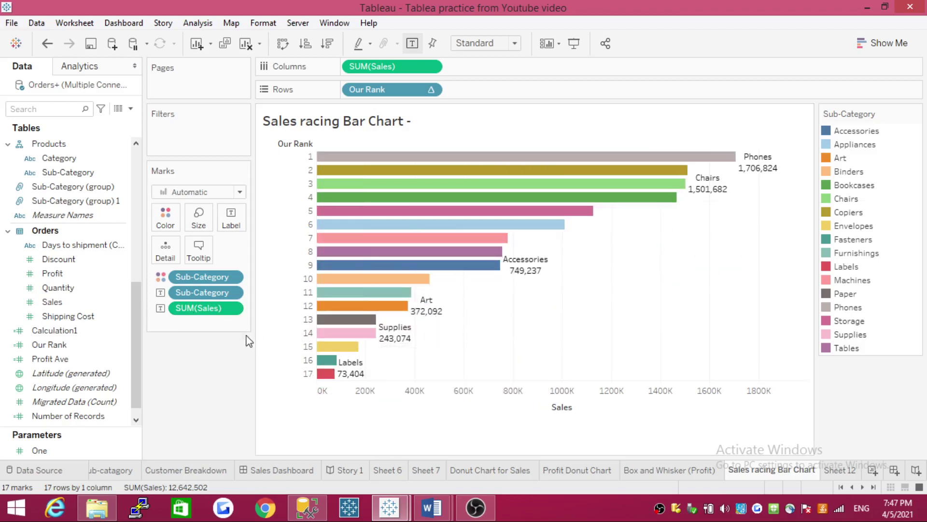
# Format SUM(Sales) labels as custom currency in Thousands (K) with 0 decimal places.
pyautogui.rightClick(237, 308)
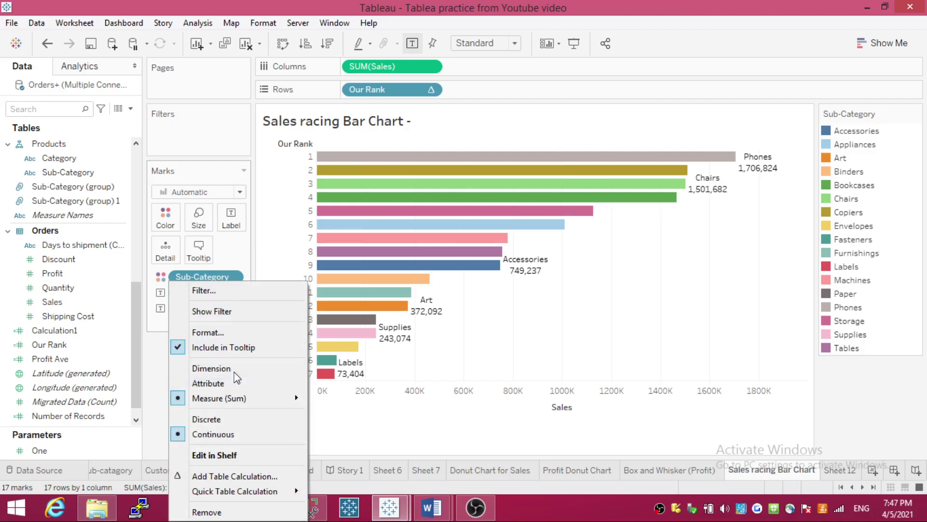
pyautogui.click(227, 332)
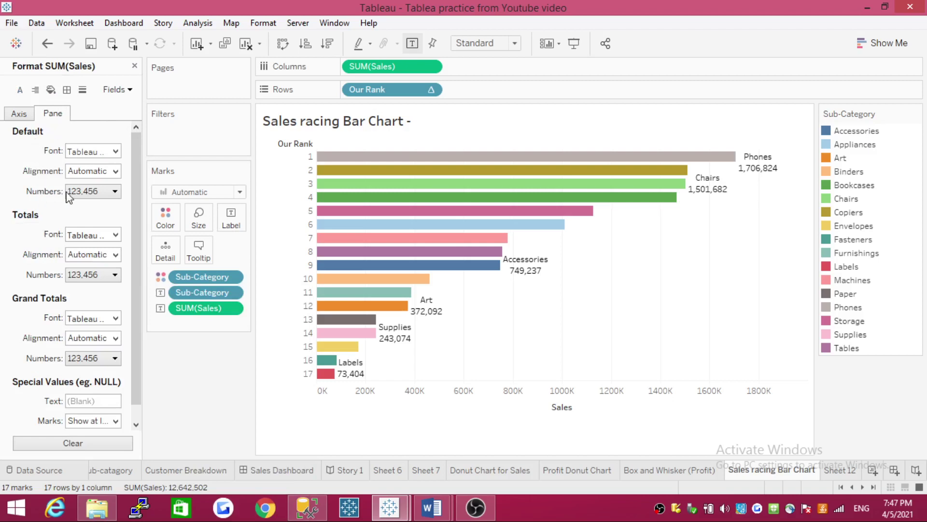
pyautogui.click(115, 192)
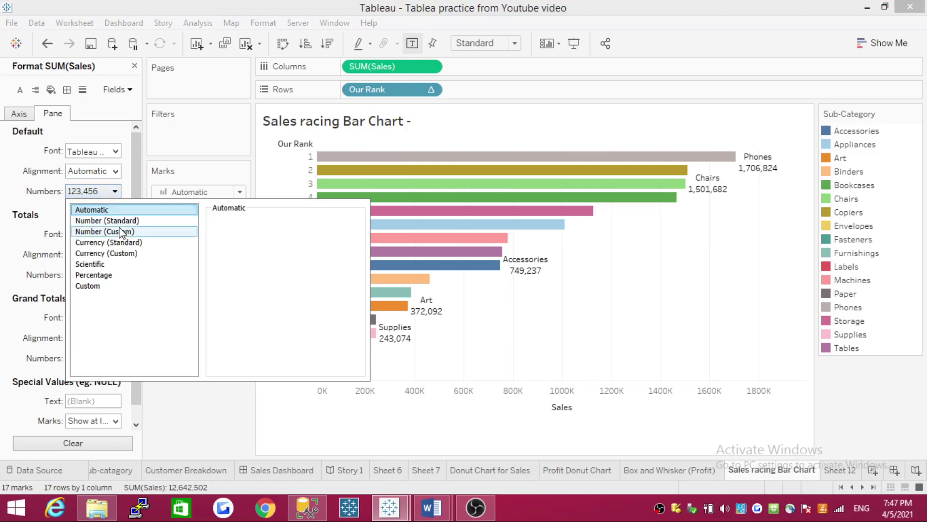
pyautogui.click(121, 254)
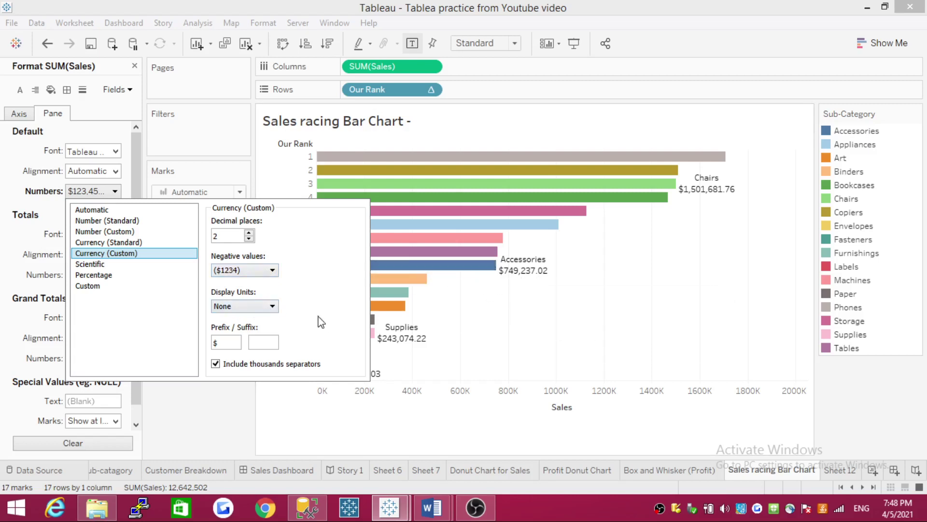
pyautogui.click(273, 307)
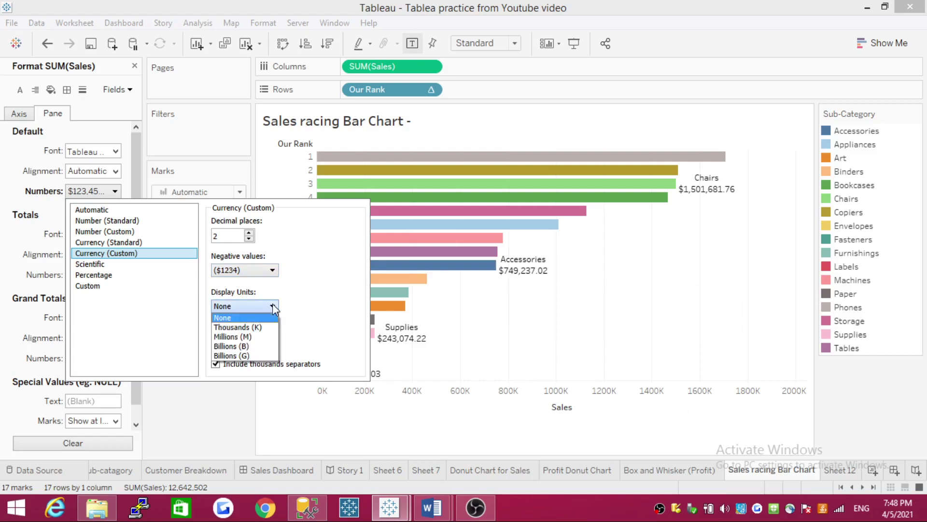
pyautogui.click(263, 328)
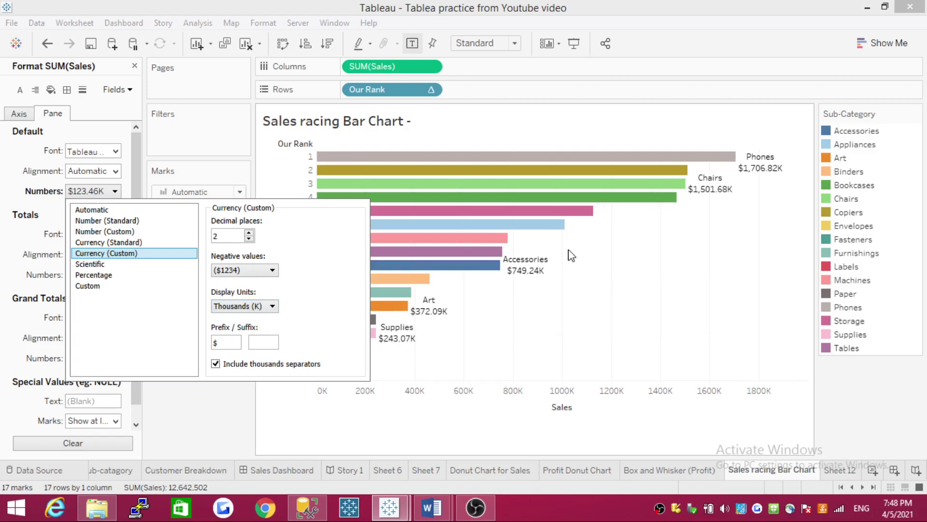
pyautogui.moveTo(450, 265)
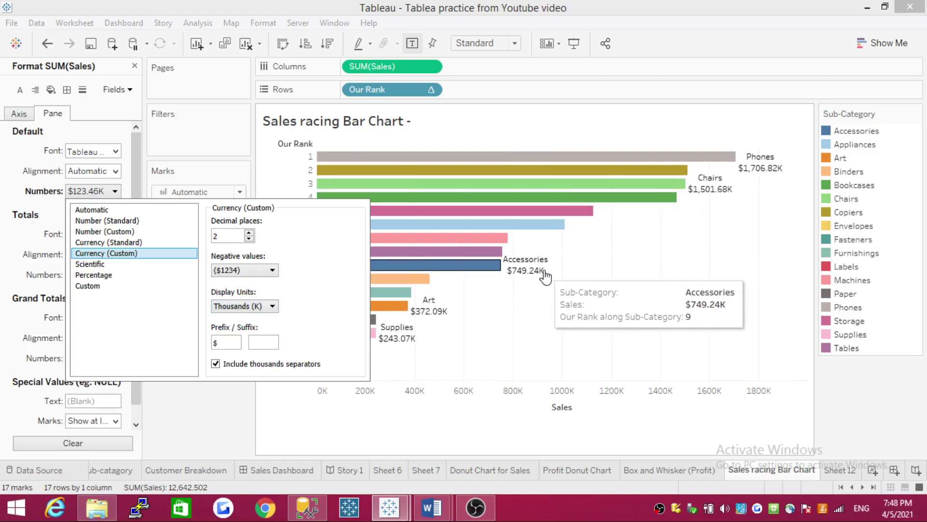
pyautogui.click(249, 239)
pyautogui.click(249, 238)
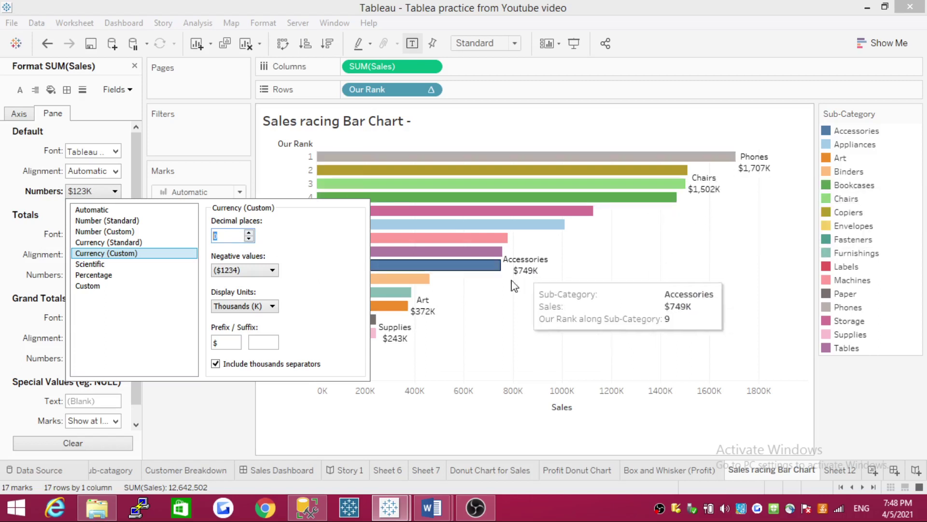
pyautogui.click(447, 358)
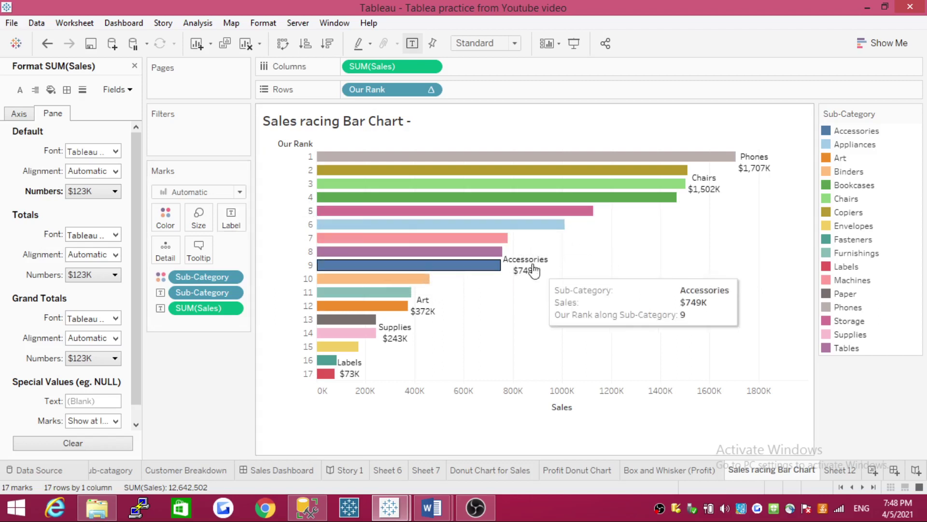
# Edit the label text so <SUM(Sales)> and <Sub-Category> sit on one line.
pyautogui.click(238, 220)
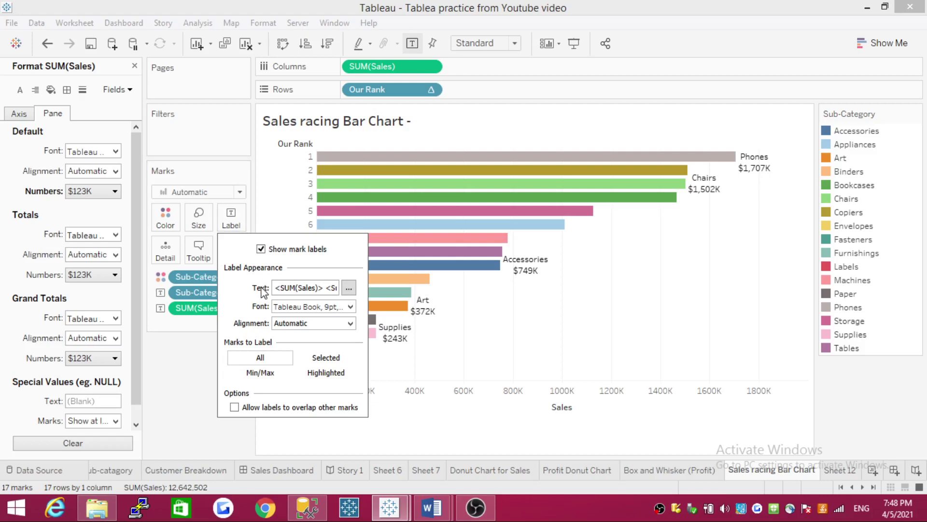
pyautogui.click(349, 288)
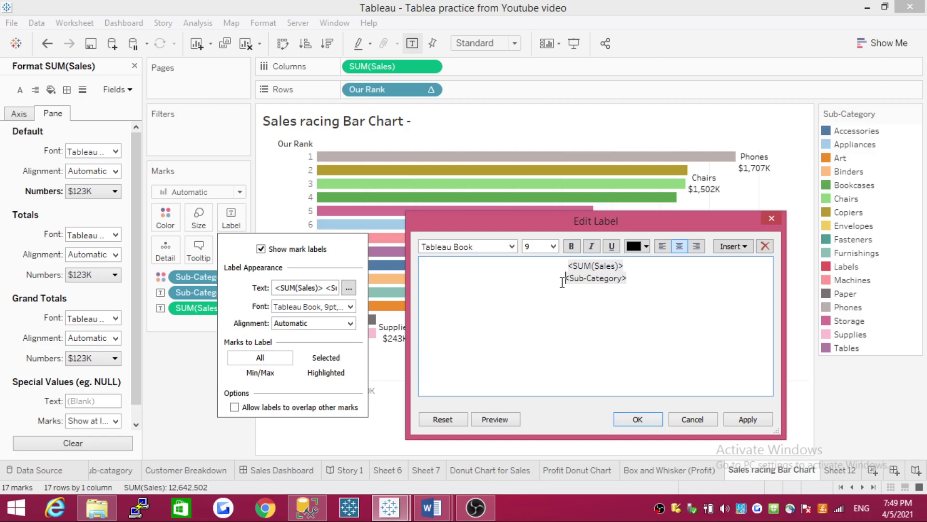
pyautogui.moveTo(637, 276); pyautogui.dragTo(560, 280)
pyautogui.hotkey('ctrl', 'c')
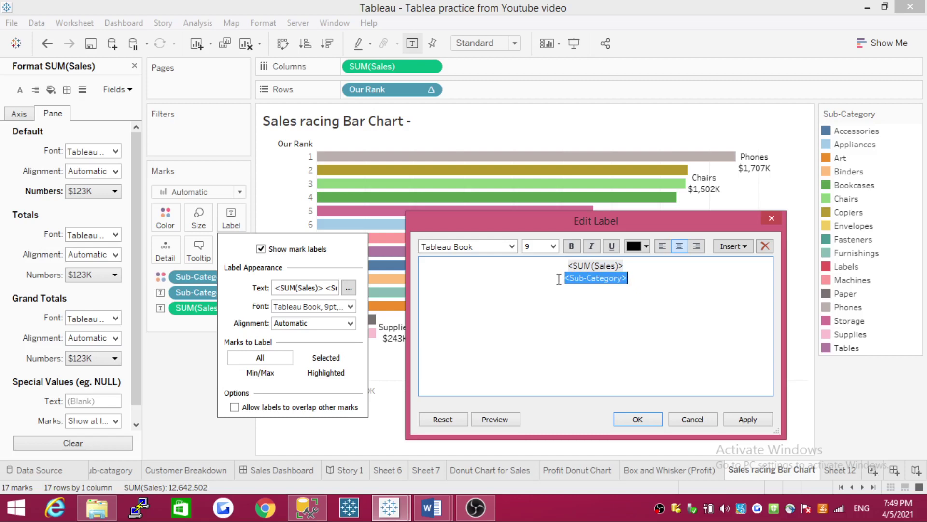
pyautogui.press('Delete')
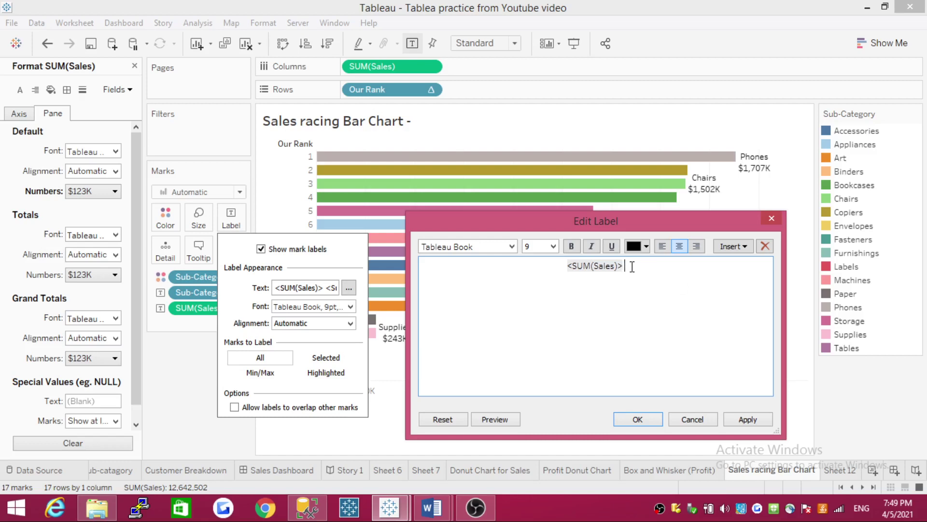
pyautogui.hotkey('ctrl', 'v')
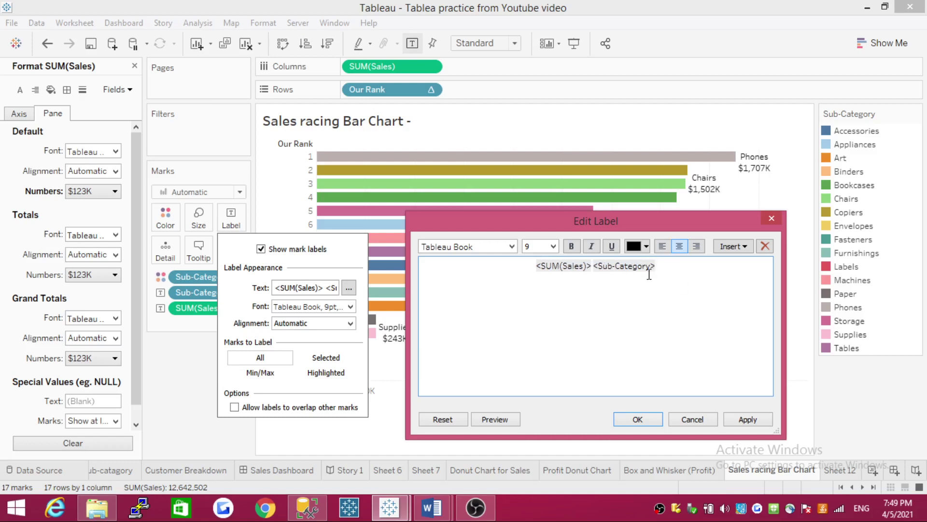
# Make the whole label text bold and apply it to the chart.
pyautogui.moveTo(664, 265); pyautogui.dragTo(529, 269)
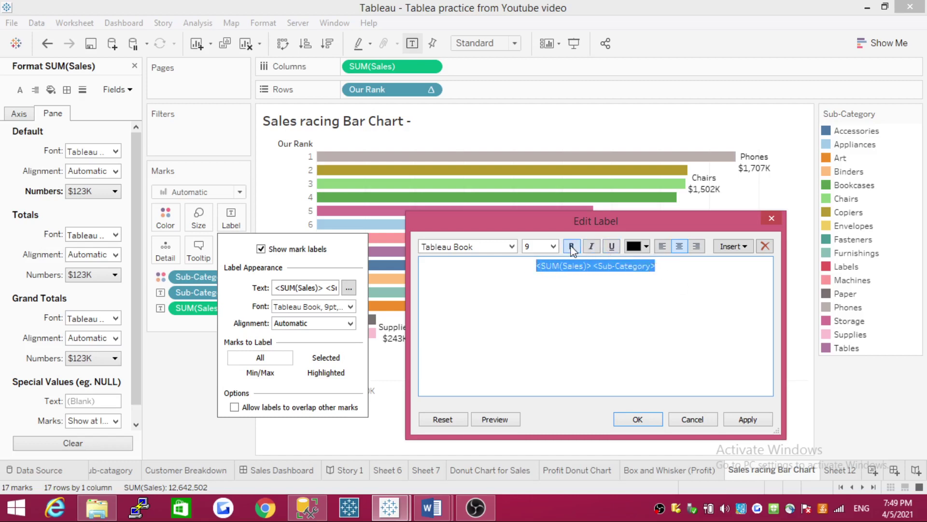
pyautogui.click(572, 246)
pyautogui.click(739, 419)
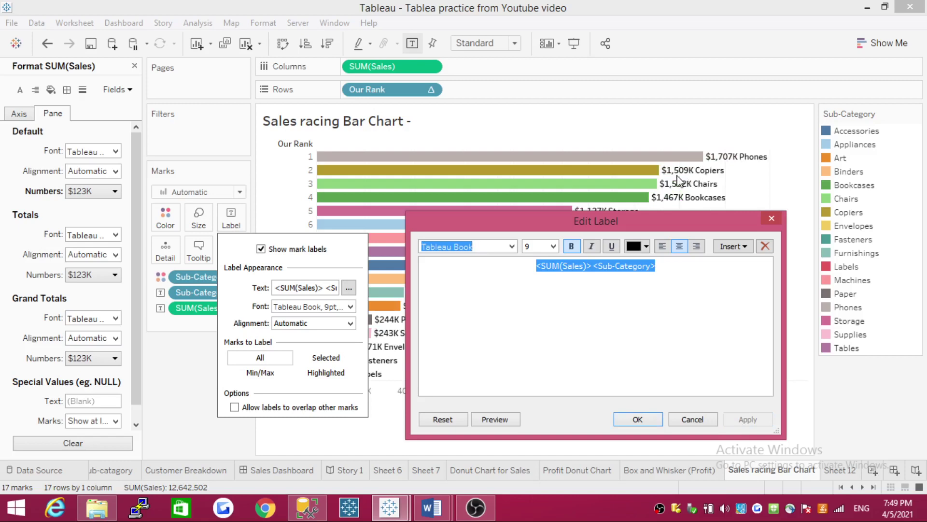
pyautogui.click(655, 419)
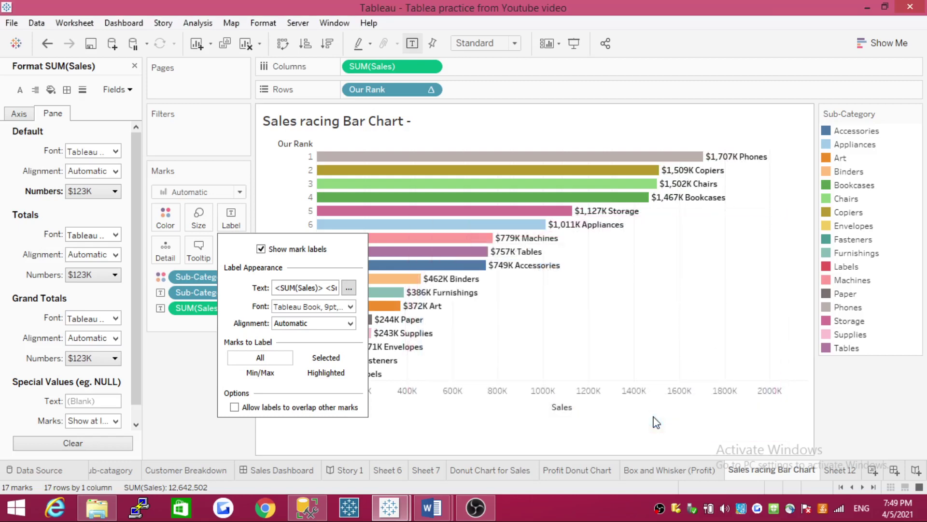
pyautogui.click(586, 295)
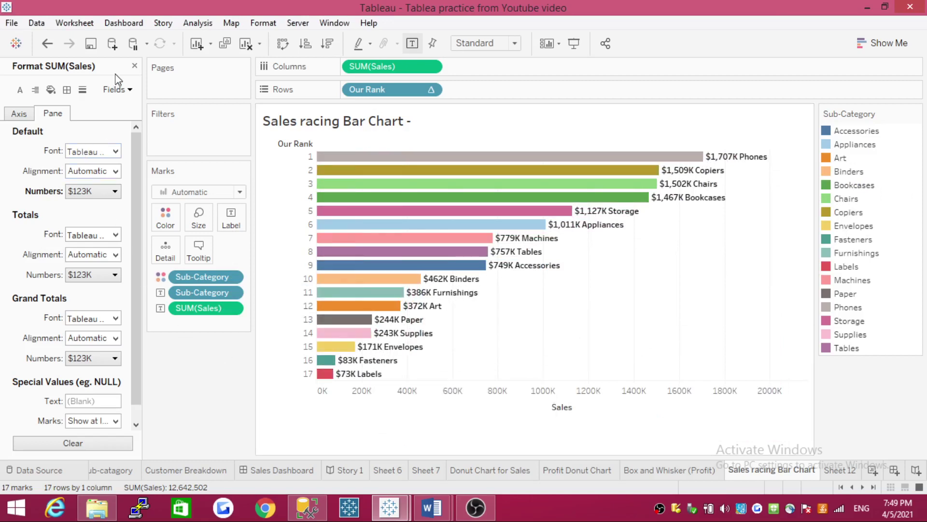
# Set the workbook default animation to On with the 0.50-second Medium duration.
pyautogui.click(134, 66)
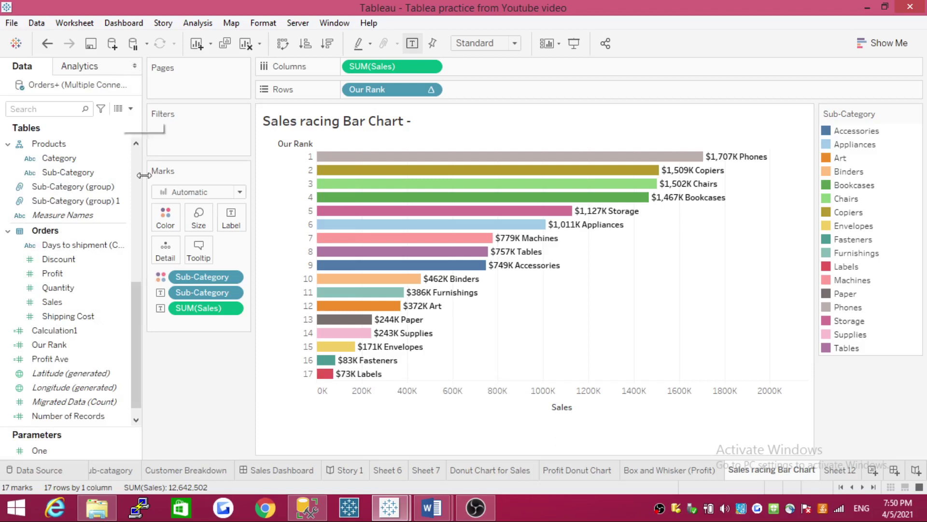
pyautogui.click(266, 25)
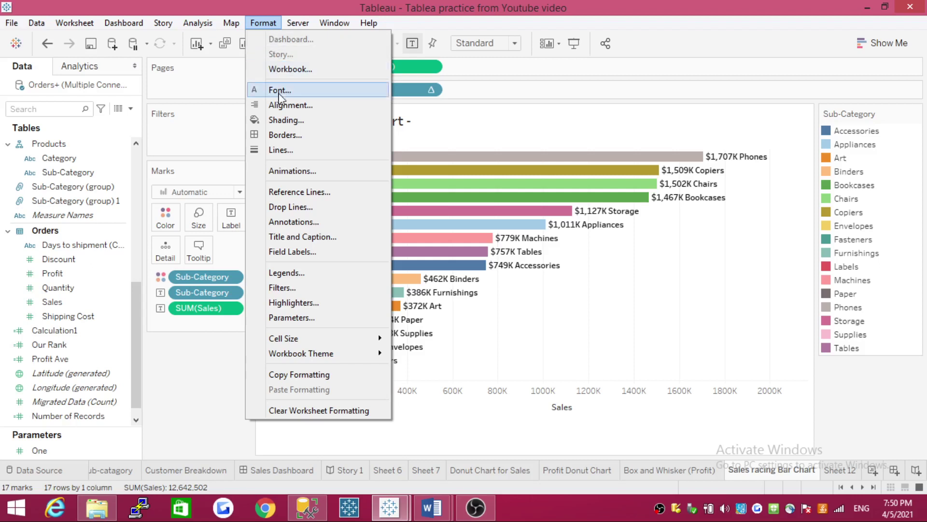
pyautogui.click(292, 172)
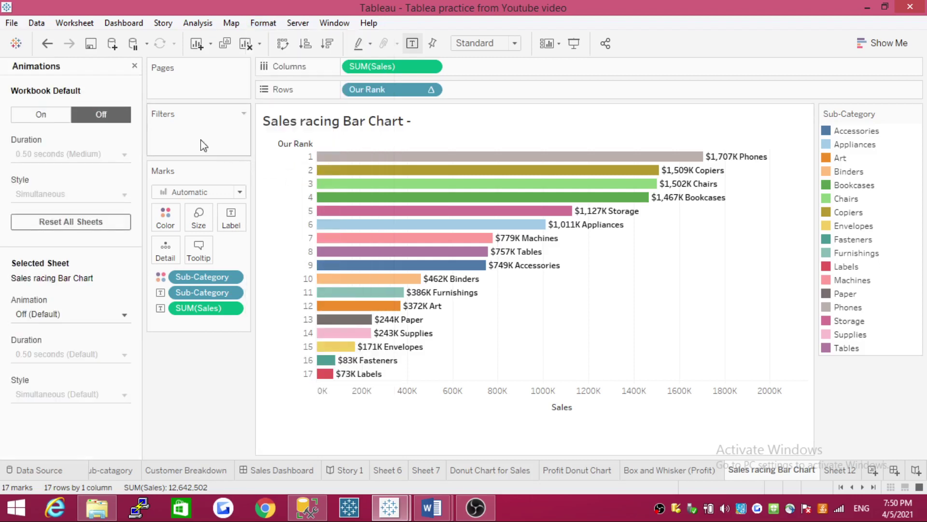
pyautogui.click(52, 117)
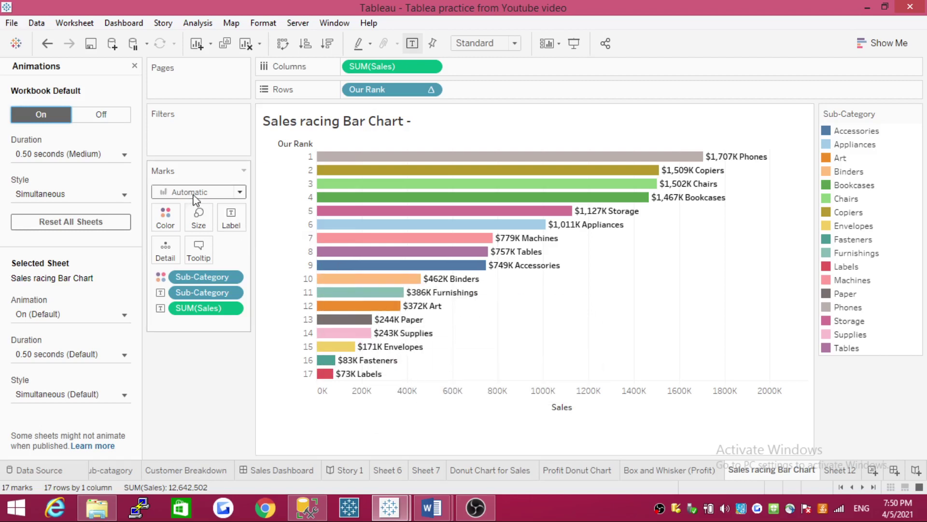
pyautogui.click(124, 154)
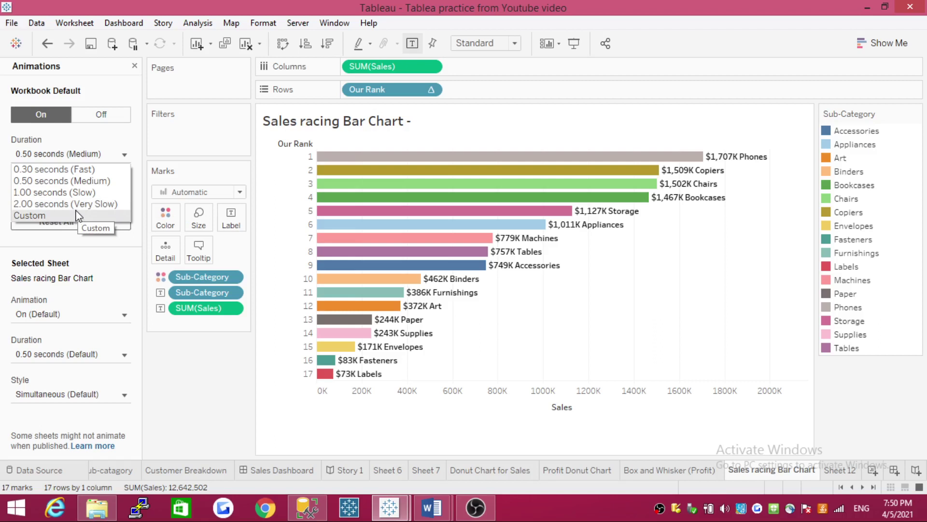
pyautogui.click(91, 181)
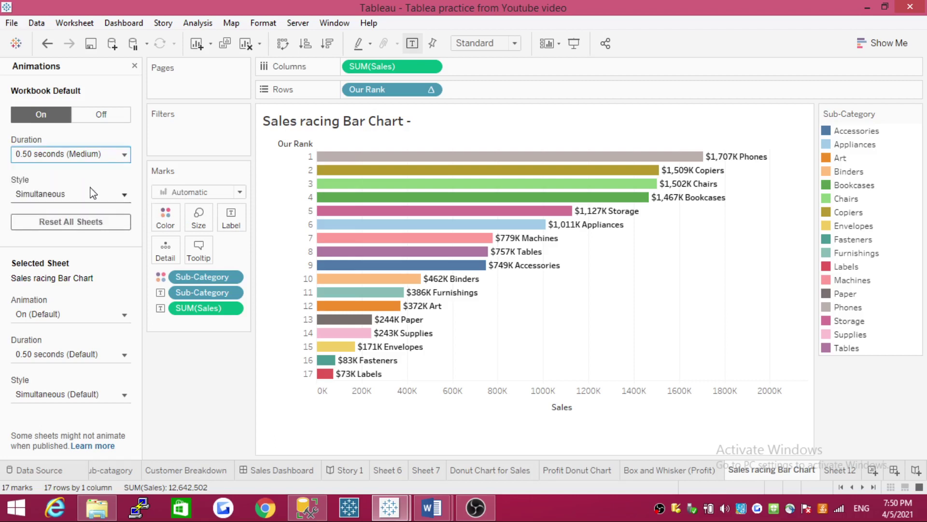
pyautogui.click(134, 67)
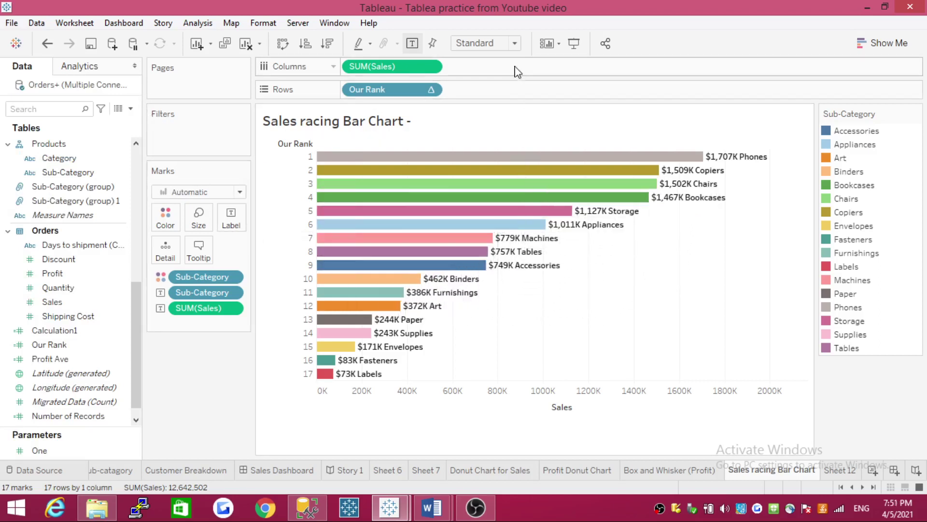
# Change the worksheet fit from Standard to Entire View.
pyautogui.click(515, 44)
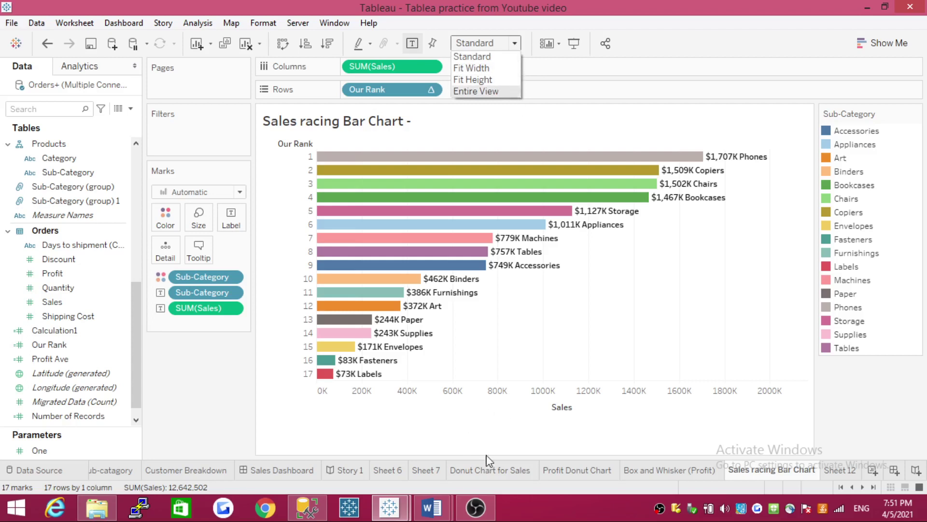
pyautogui.click(494, 92)
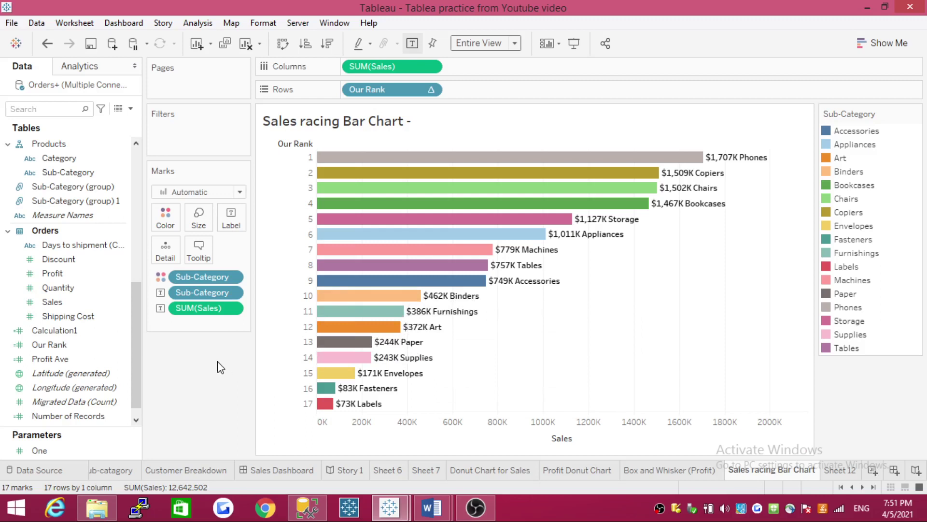
pyautogui.scroll(5, 86, 291)
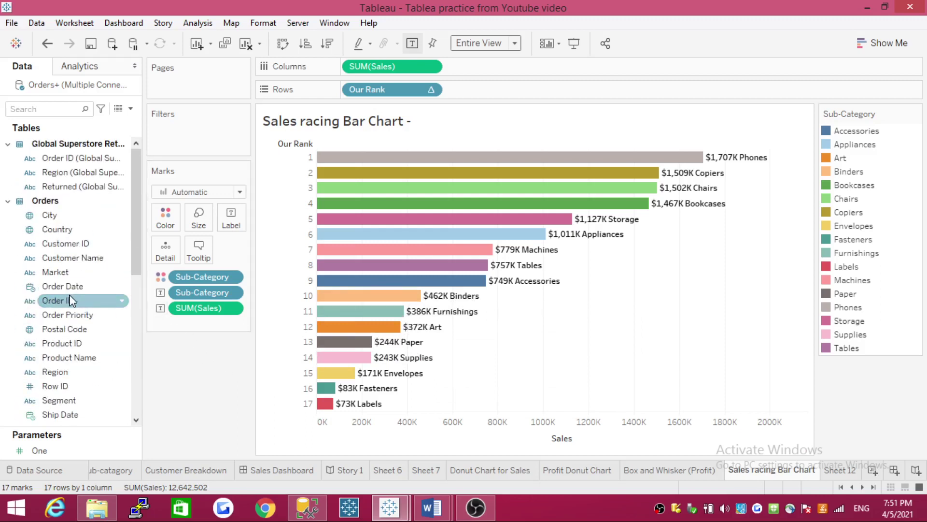
# Put Order Date on Pages as Week Number and hide the Sub-Category colour legend.
pyautogui.moveTo(66, 286)
pyautogui.mouseDown()
pyautogui.moveTo(134, 261)
pyautogui.moveTo(190, 136)
pyautogui.mouseUp()
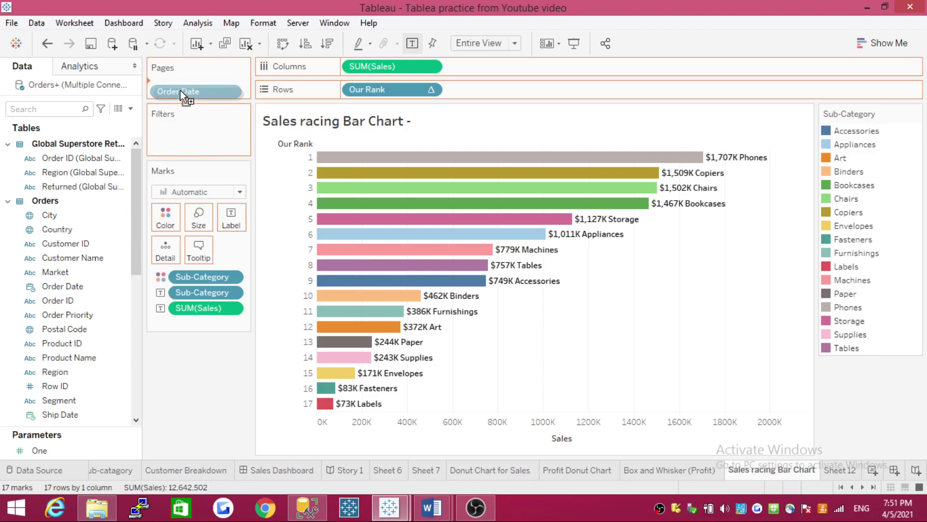
pyautogui.moveTo(189, 133); pyautogui.dragTo(181, 95)
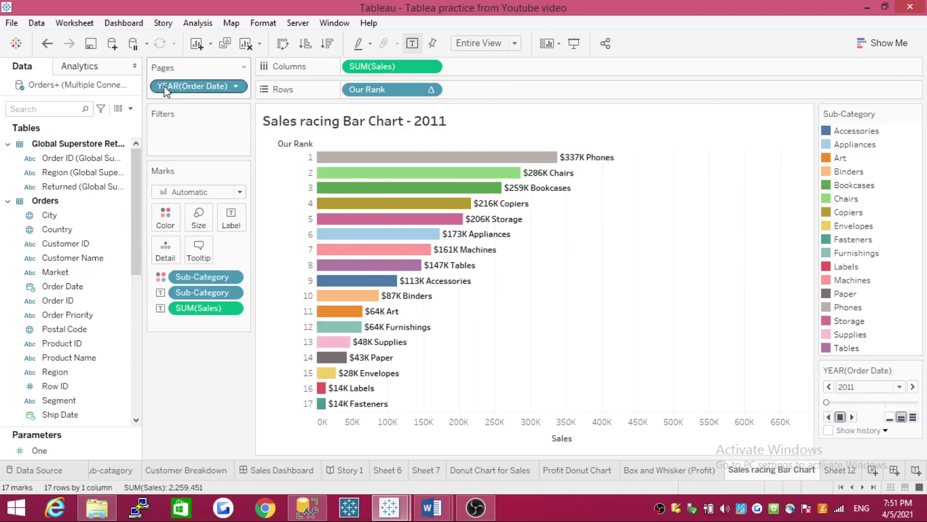
pyautogui.click(237, 87)
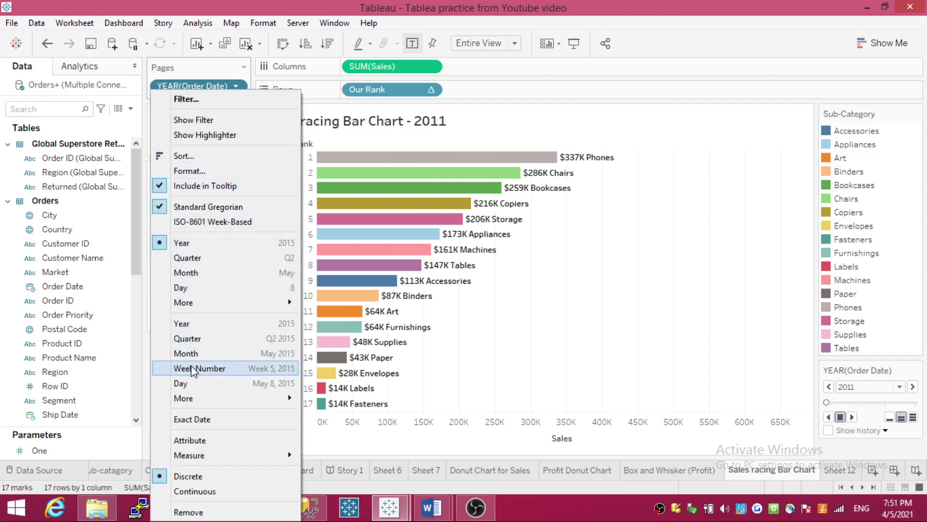
pyautogui.click(266, 372)
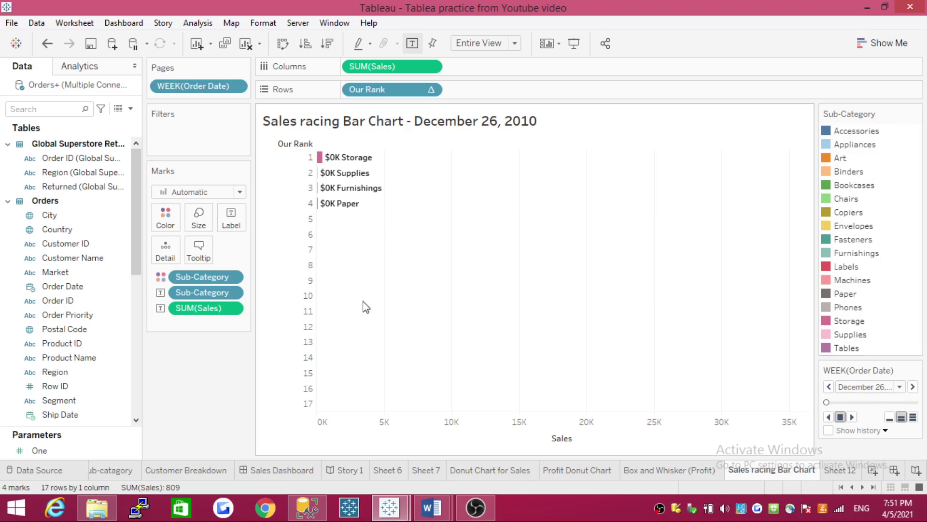
pyautogui.moveTo(869, 115)
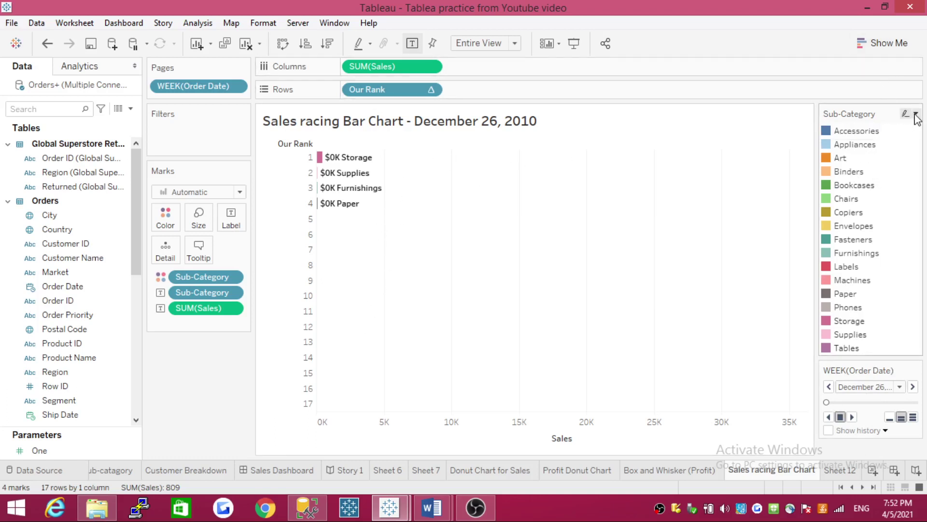
pyautogui.click(916, 114)
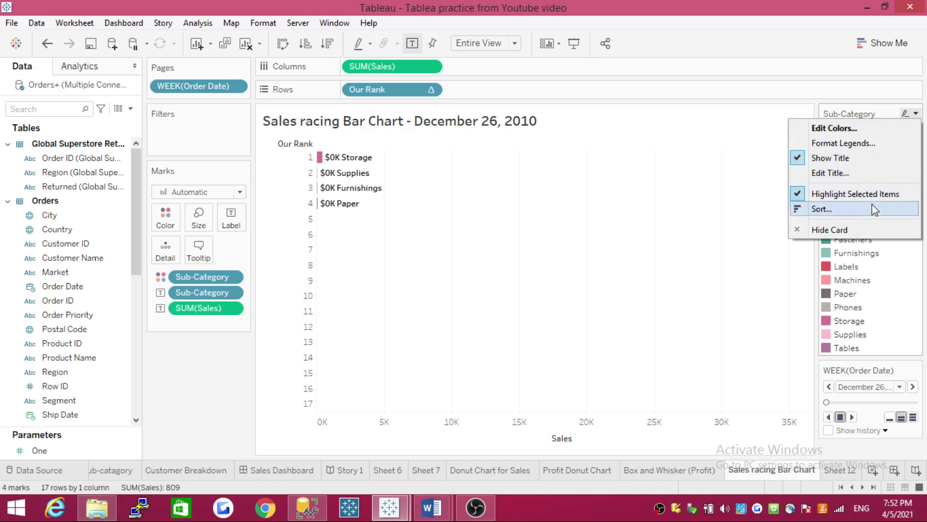
pyautogui.click(874, 231)
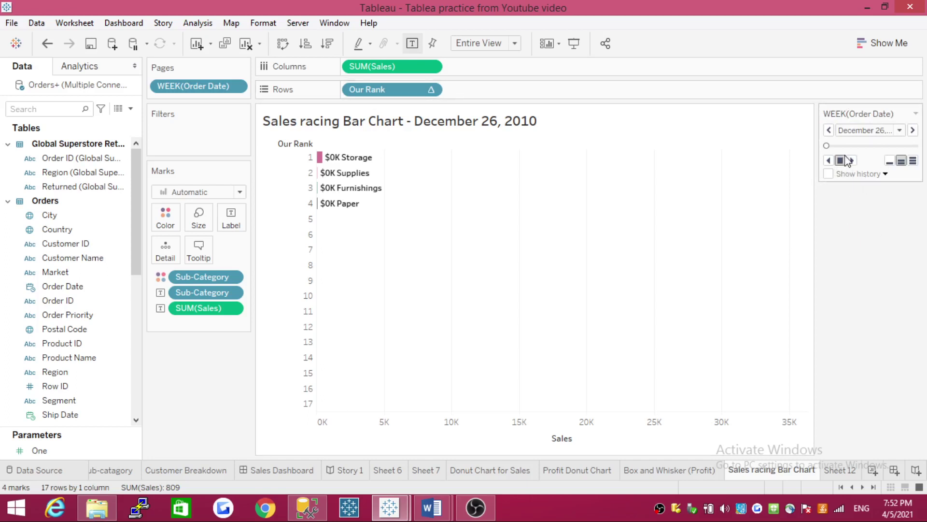
pyautogui.moveTo(840, 148)
pyautogui.moveTo(826, 146); pyautogui.dragTo(865, 146)
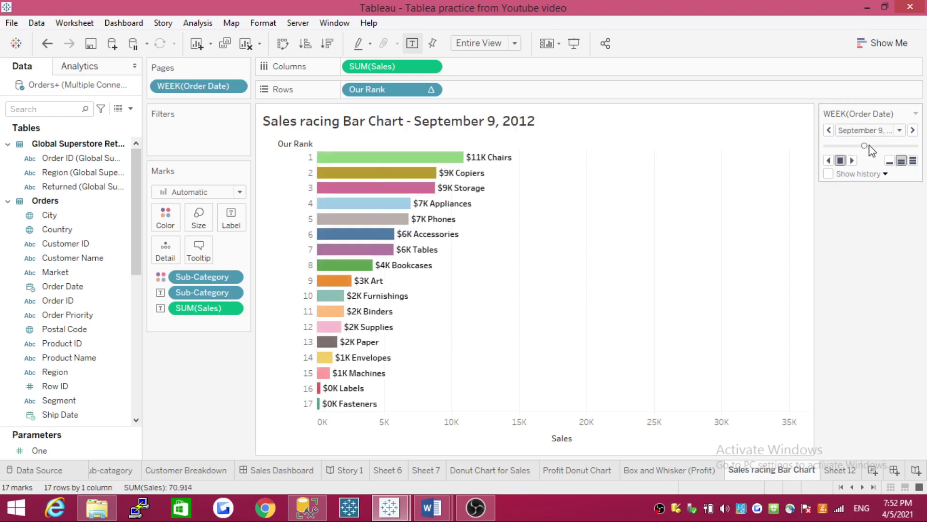
pyautogui.moveTo(869, 146); pyautogui.dragTo(882, 146)
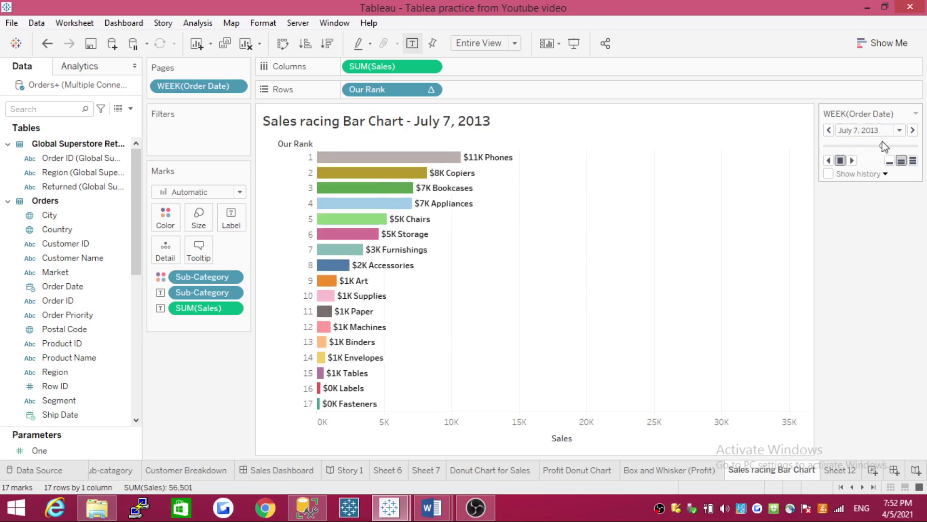
pyautogui.moveTo(884, 147); pyautogui.dragTo(806, 153)
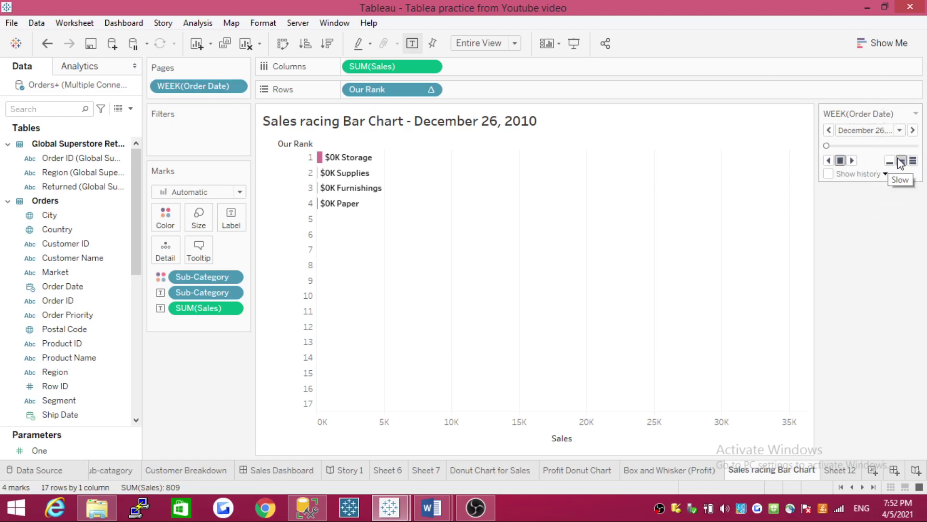
pyautogui.click(901, 160)
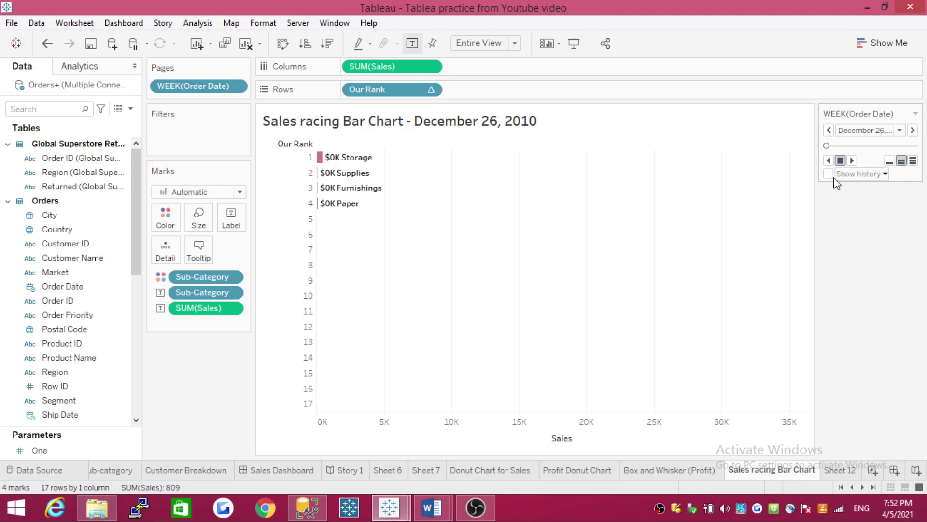
pyautogui.click(886, 174)
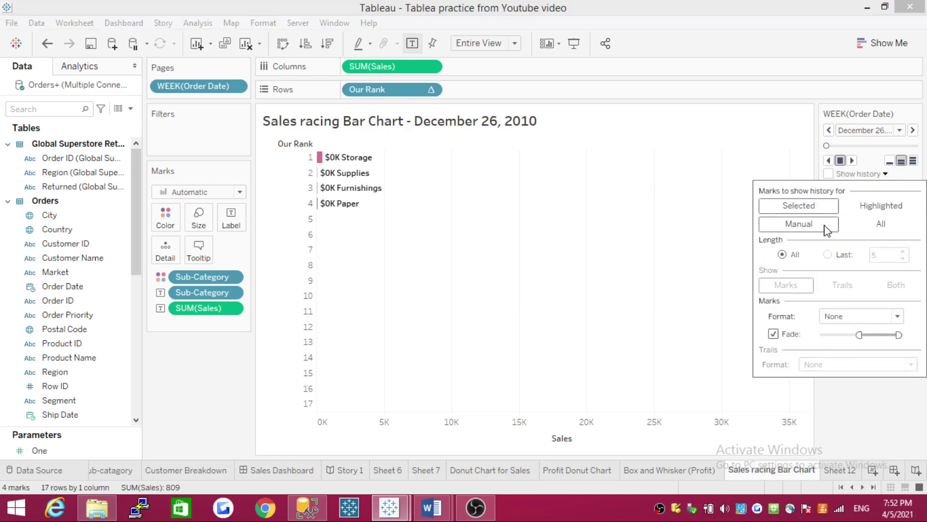
pyautogui.click(871, 162)
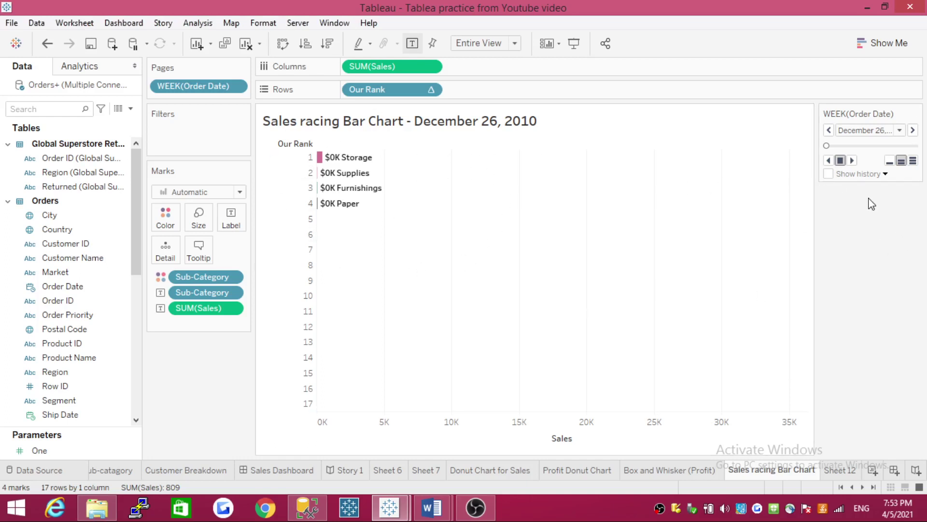
# Play the weekly racing bars on the Pages card at slow speed, stopping at May 8, 2011.
pyautogui.click(853, 161)
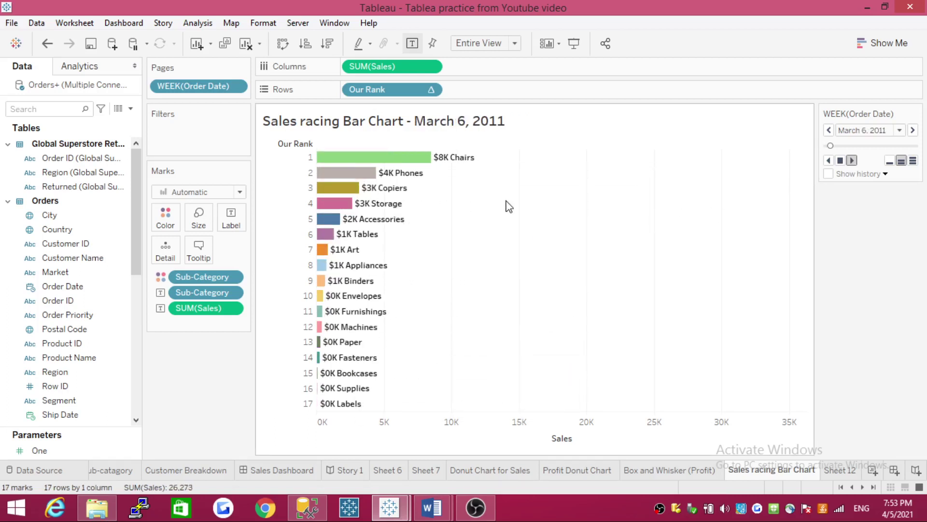
pyautogui.click(841, 160)
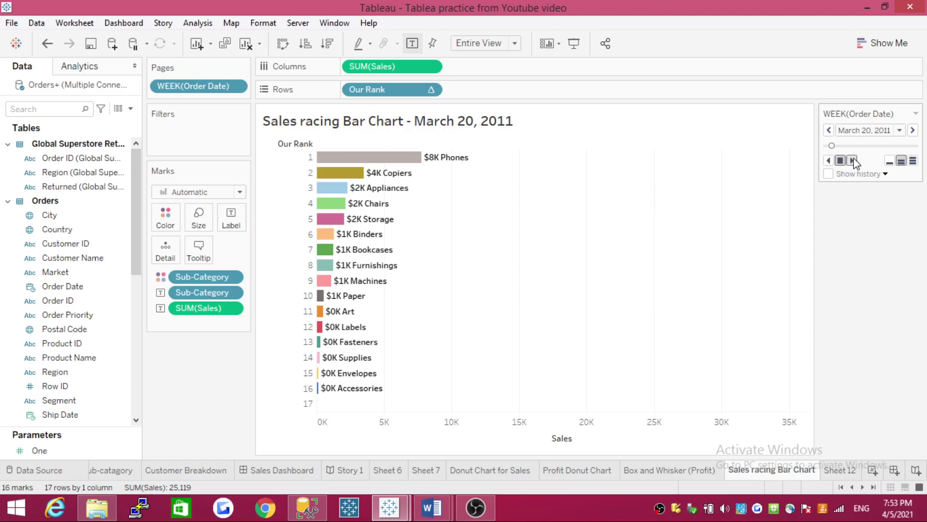
pyautogui.click(852, 160)
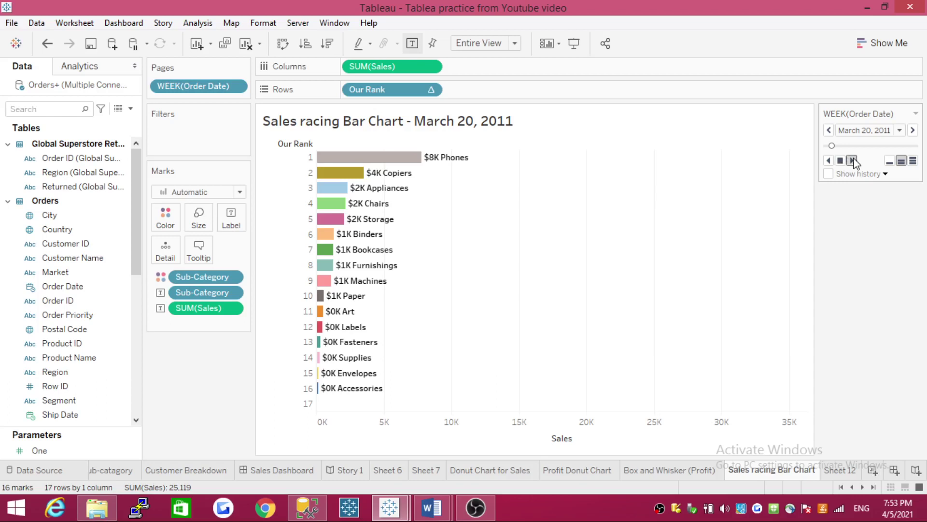
pyautogui.click(901, 161)
pyautogui.click(889, 161)
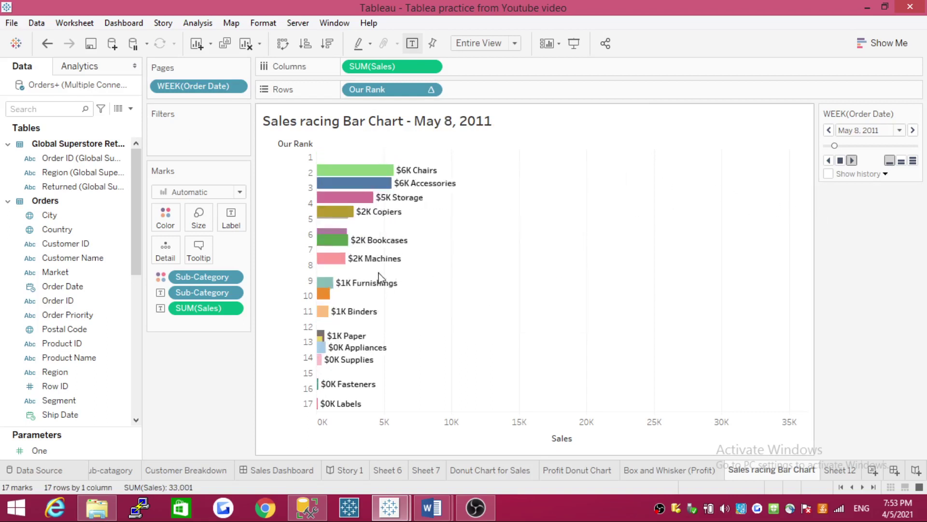
pyautogui.click(841, 161)
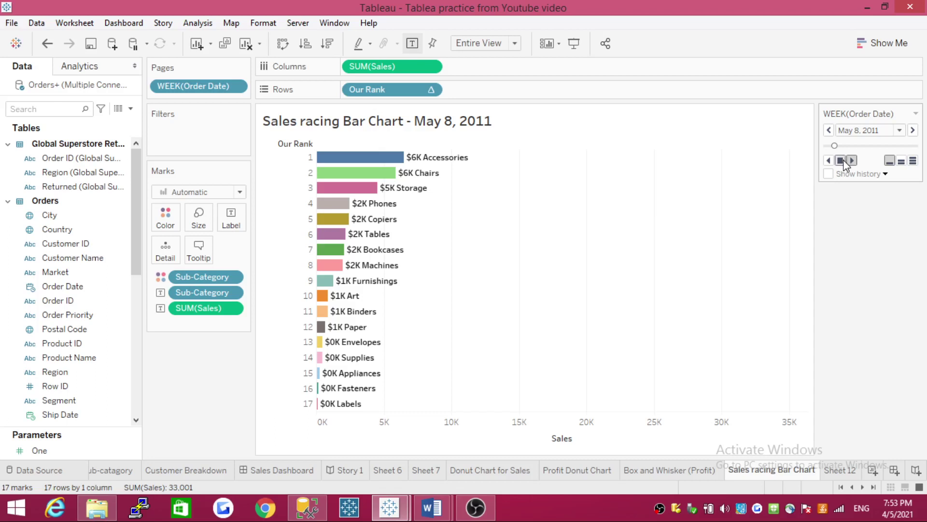